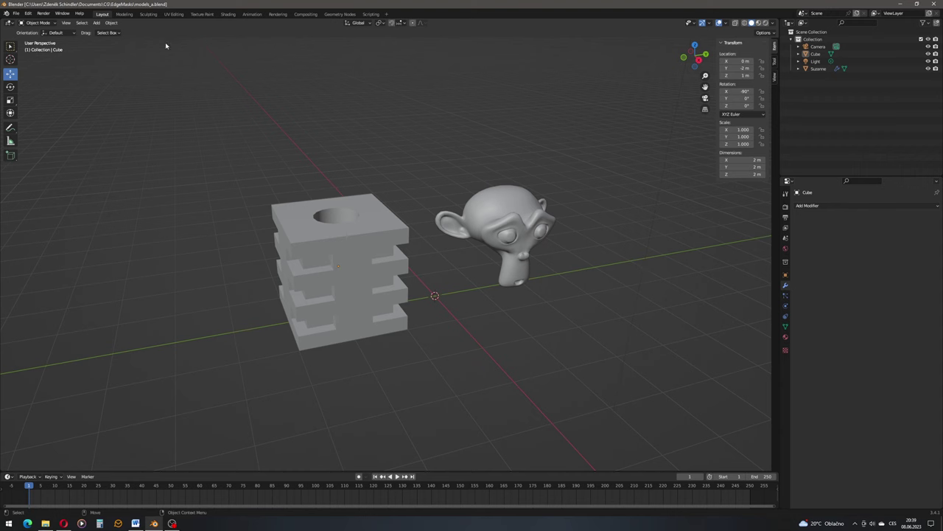
- Switch to the Shading workspace and set the render engine to Cycles with GPU Compute as the device
click(229, 14)
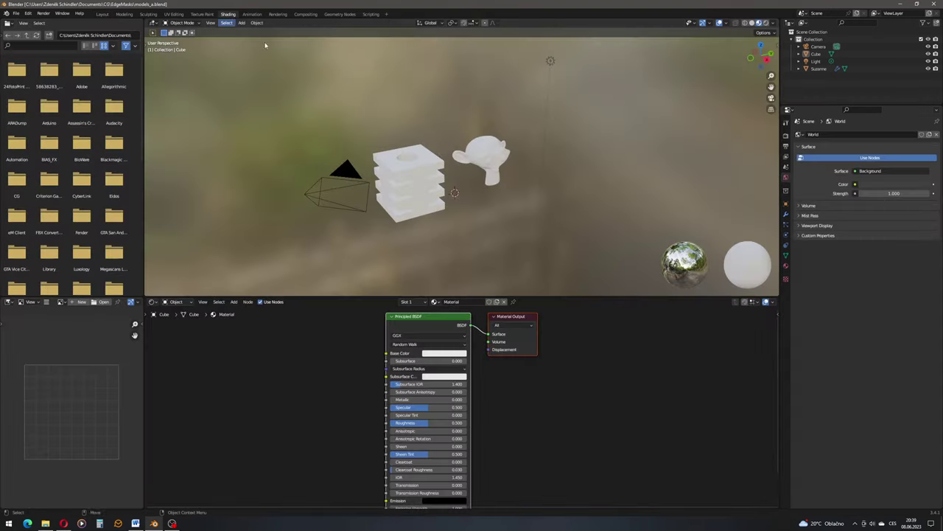
click(786, 137)
click(876, 136)
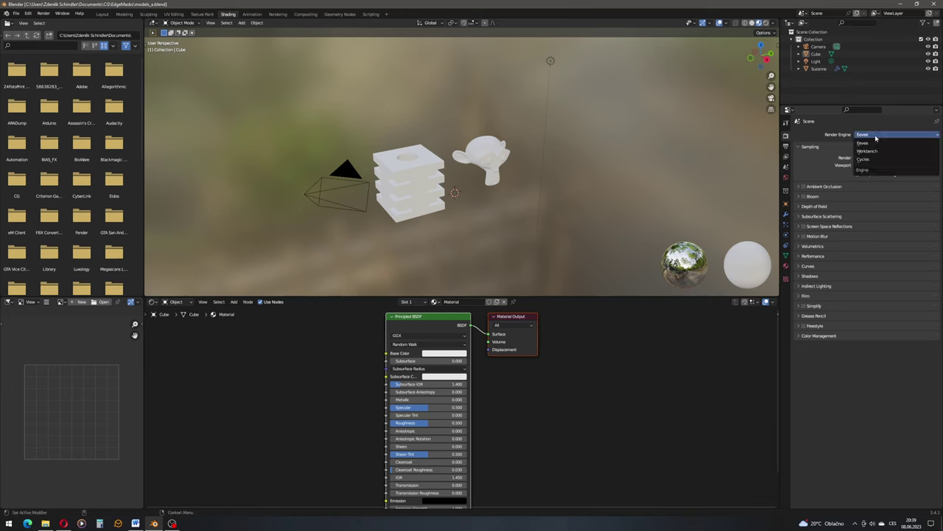
click(864, 159)
click(873, 153)
click(870, 169)
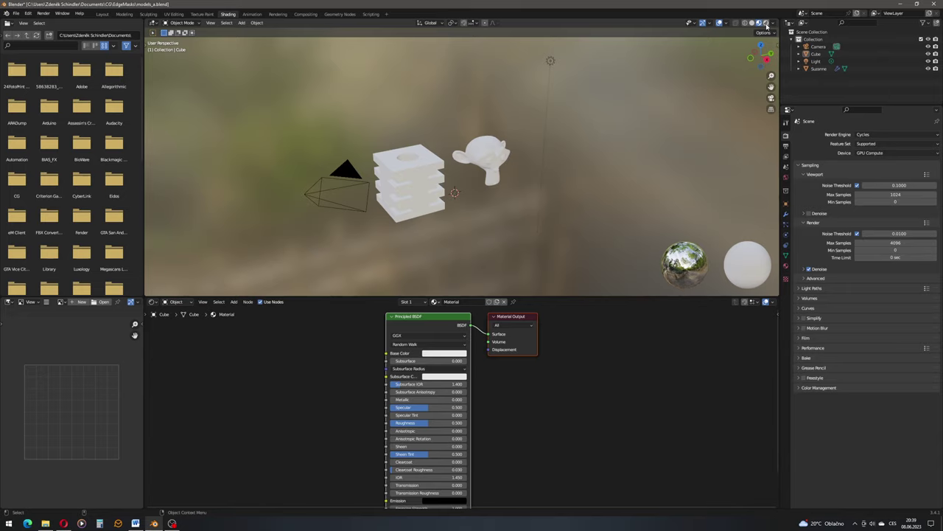
- Display the 3D viewport with rendered shading
click(765, 22)
scroll(435, 154, up, 5)
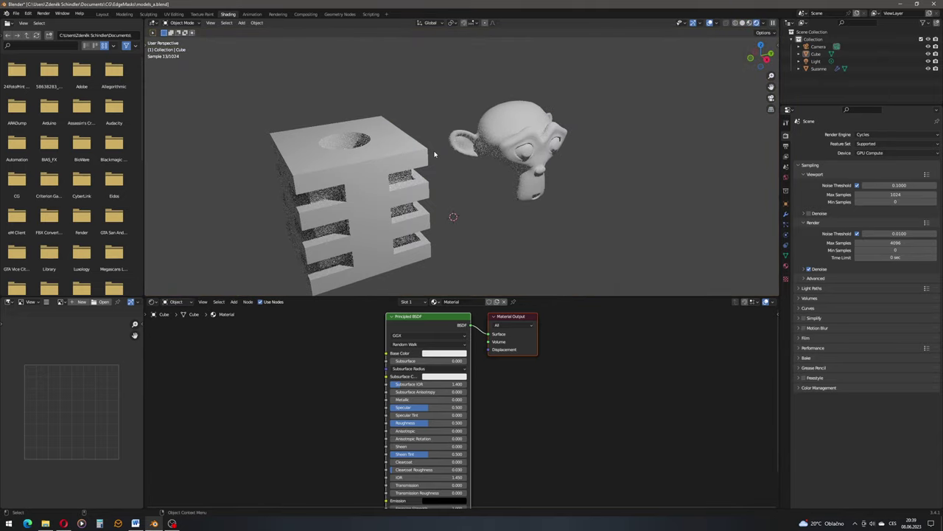
middle_drag(435, 154, 254, 293)
- Add a Geometry node to the cube's material, ahead of the Principled BSDF node
click(233, 301)
click(237, 310)
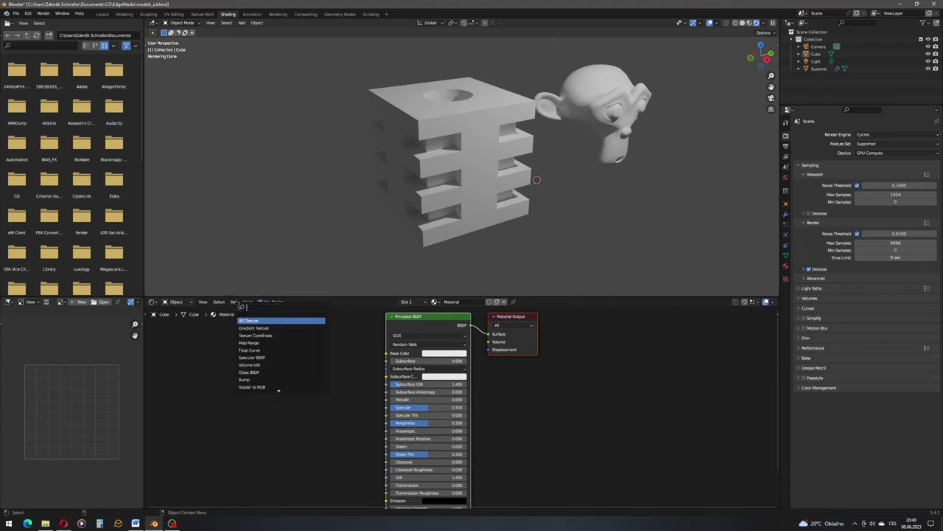
text(geo)
key(Return)
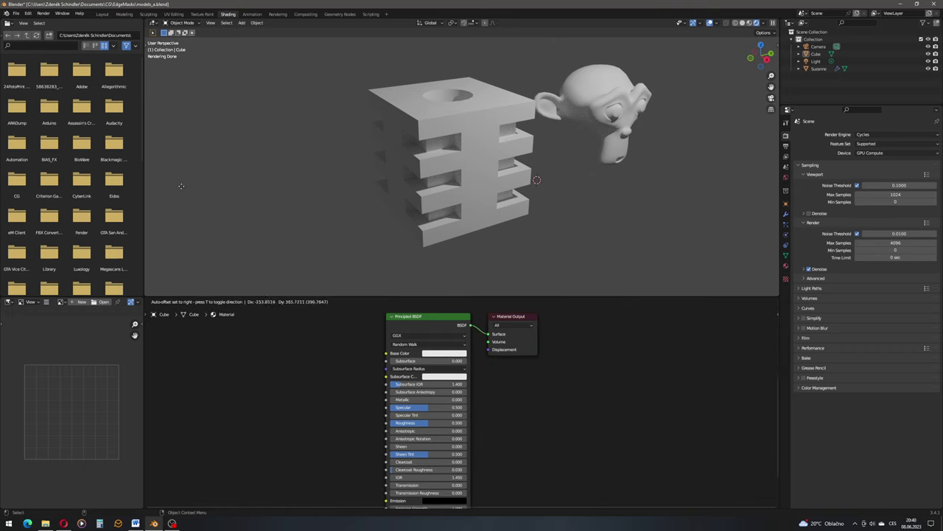
click(276, 371)
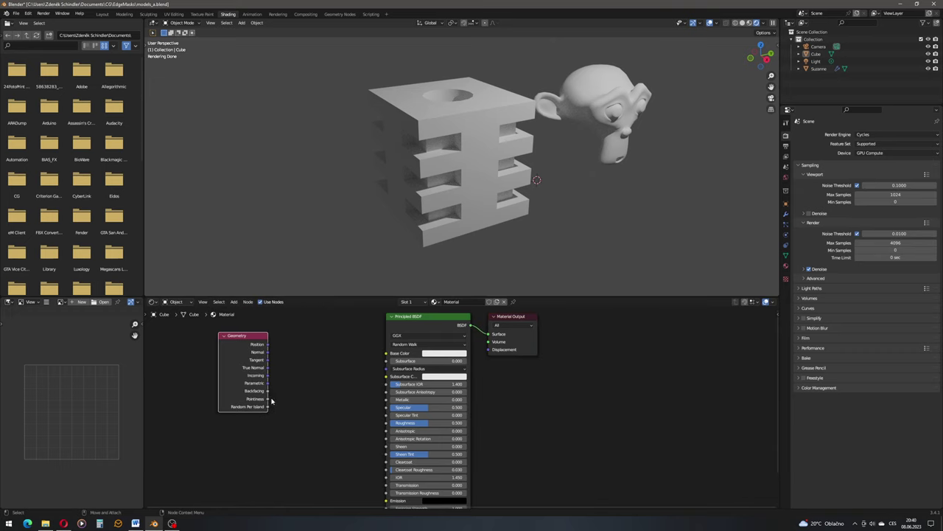
- Add a ColorRamp node between the Geometry and Principled BSDF nodes
drag(268, 399, 321, 376)
click(234, 302)
text(col)
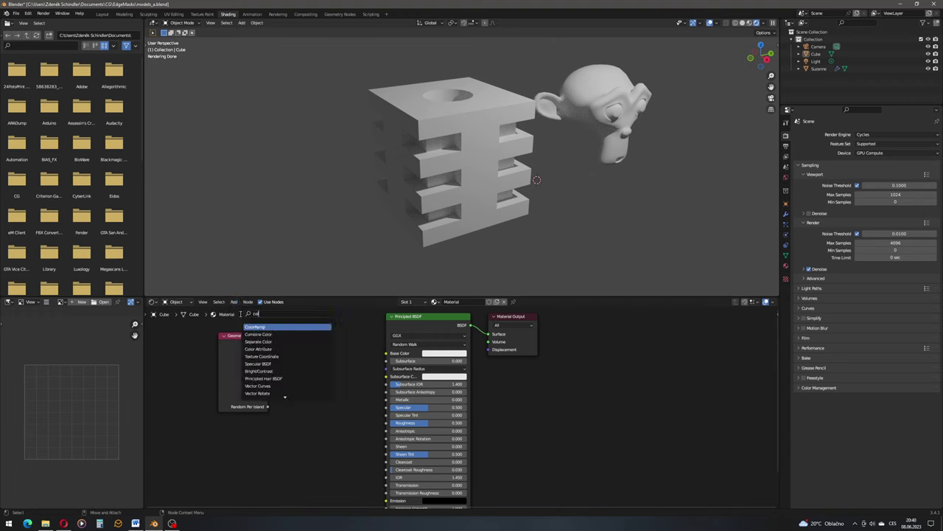
key(Return)
click(306, 336)
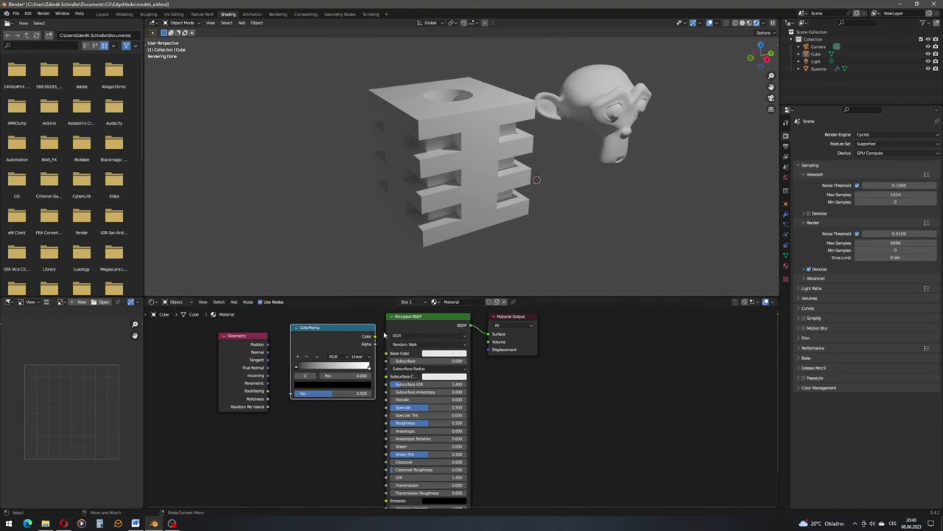
- Spread the Geometry, Principled BSDF and Material Output nodes apart to make room around the ColorRamp
drag(549, 317, 454, 361)
drag(438, 317, 552, 325)
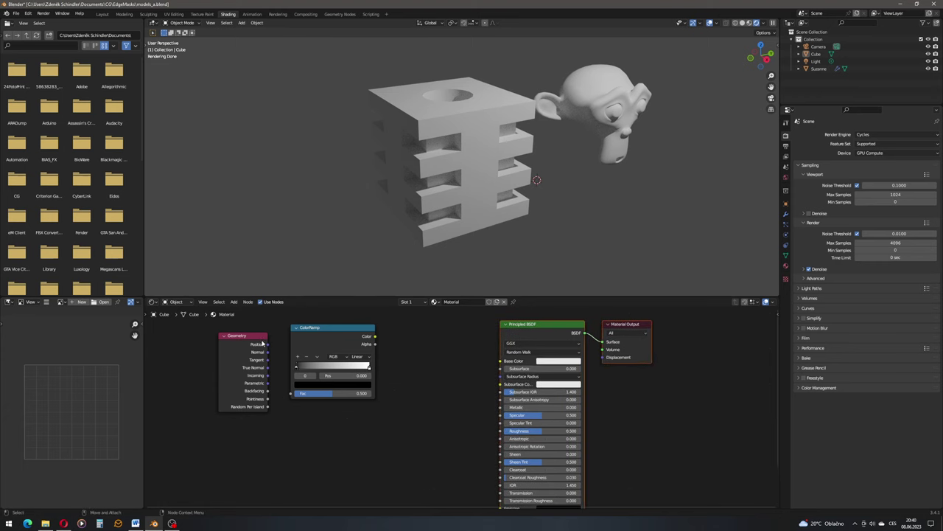
drag(260, 342, 201, 344)
- Route Geometry's Pointiness through the ColorRamp into Base Color, and bring the ramp's stops closer together with white at 0.736
drag(210, 400, 291, 392)
drag(374, 336, 500, 361)
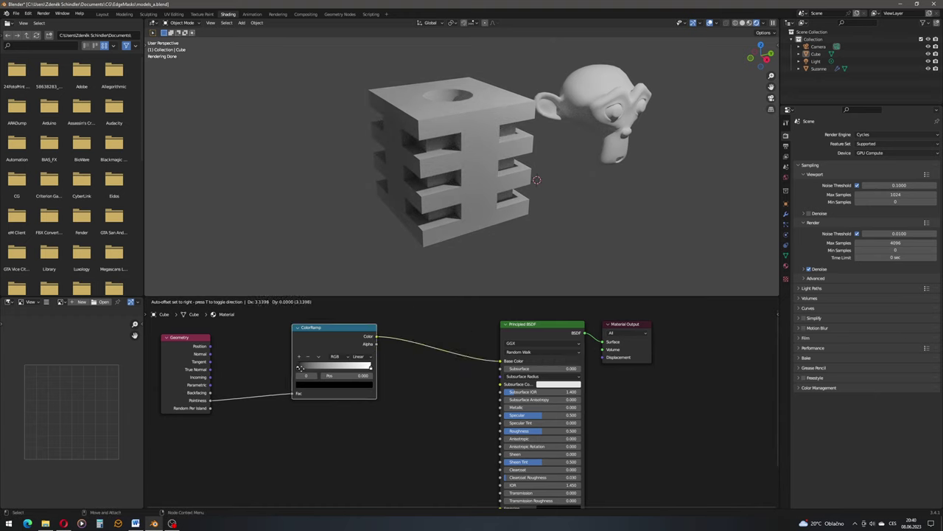
drag(295, 370, 366, 366)
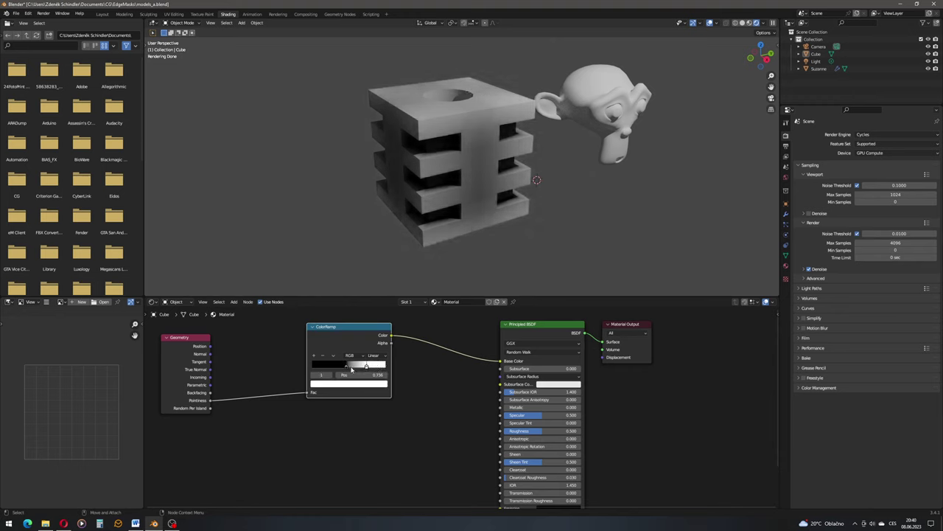
- Assign the existing material named Material to the monkey head
click(630, 92)
click(446, 302)
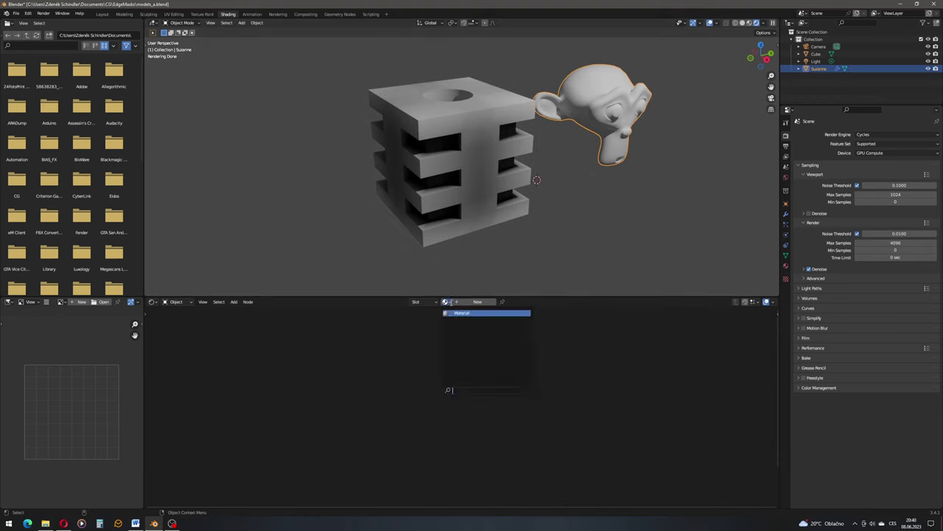
click(454, 314)
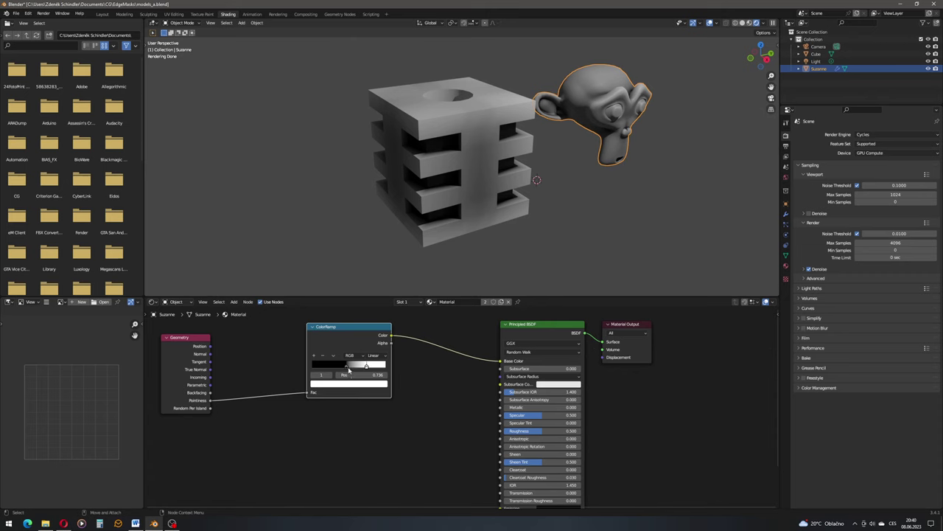
- Tighten the ColorRamp's contrast, placing the white stop at about 0.59 and the black stop at 0.495
drag(348, 366, 355, 366)
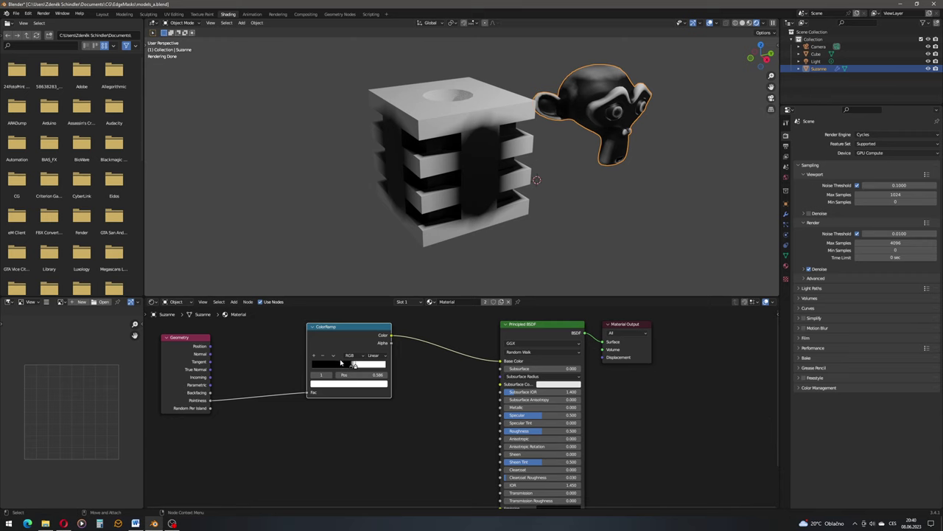
drag(351, 367, 353, 366)
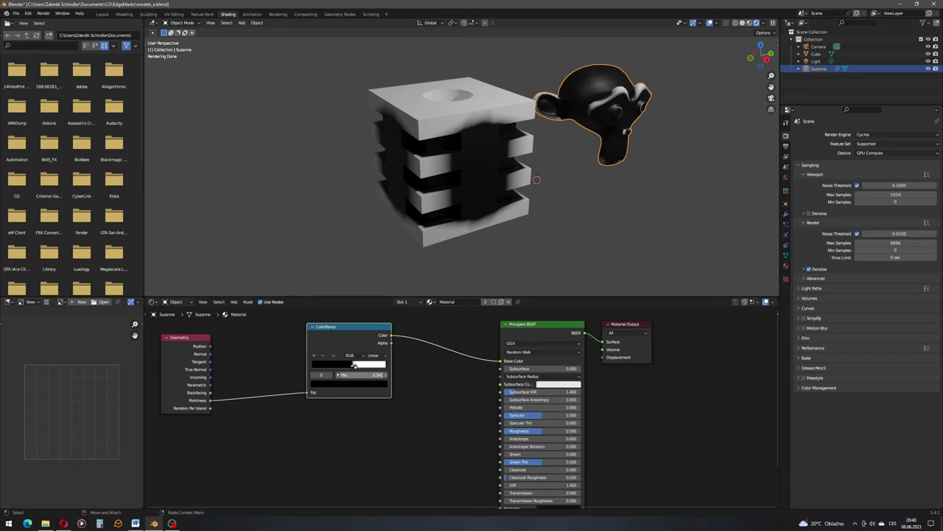
mouse_move(352, 367)
mouse_down()
mouse_move(332, 369)
mouse_move(356, 368)
mouse_up()
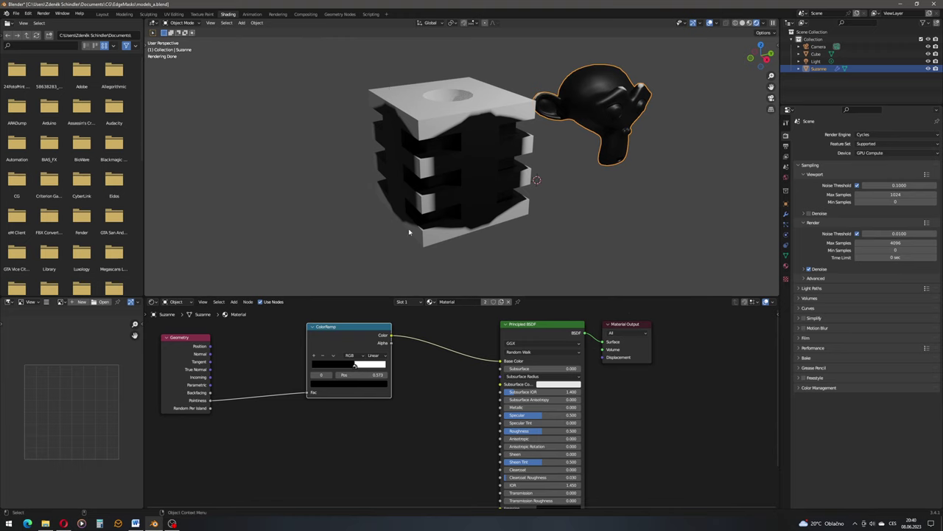
drag(354, 368, 353, 368)
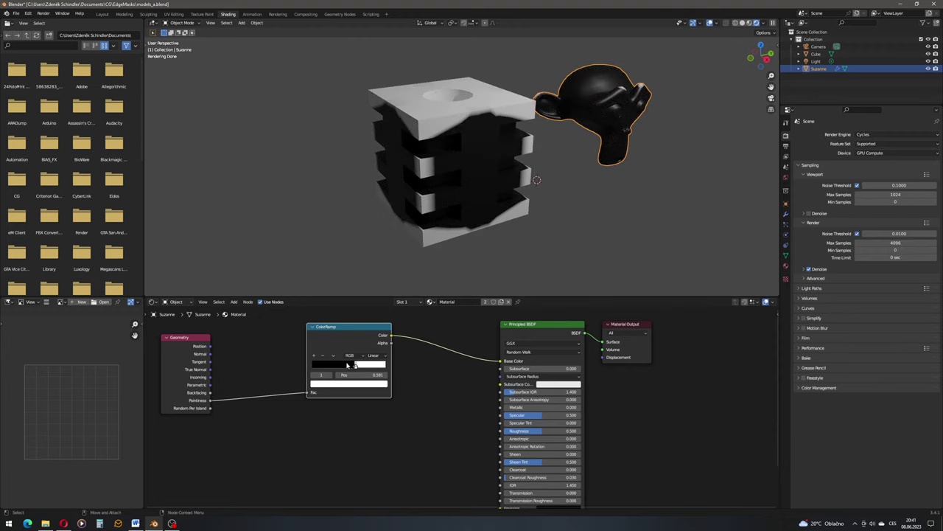
drag(353, 368, 351, 368)
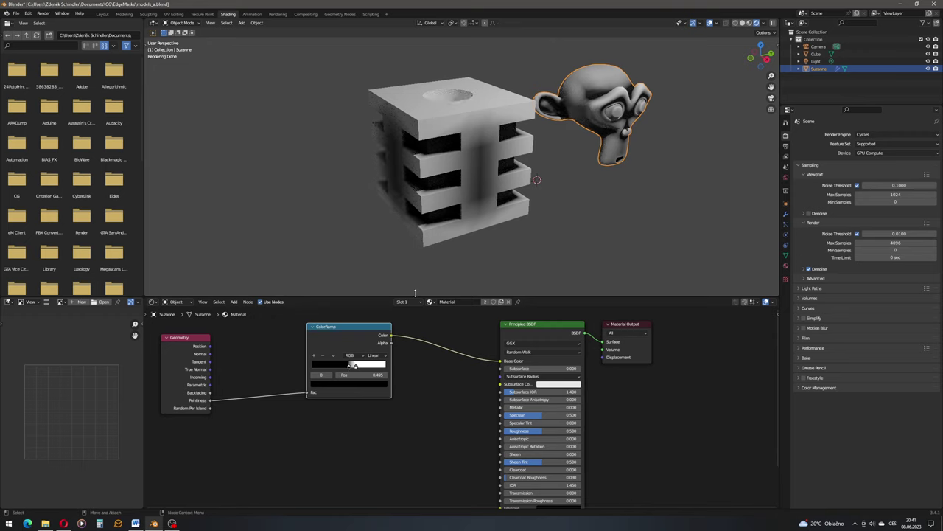
- Cut the link between the Geometry and ColorRamp nodes and add a Bevel node
ctrl+right_drag(271, 380, 270, 428)
middle_drag(275, 348, 345, 402)
scroll(341, 375, down, 1)
click(234, 302)
click(243, 310)
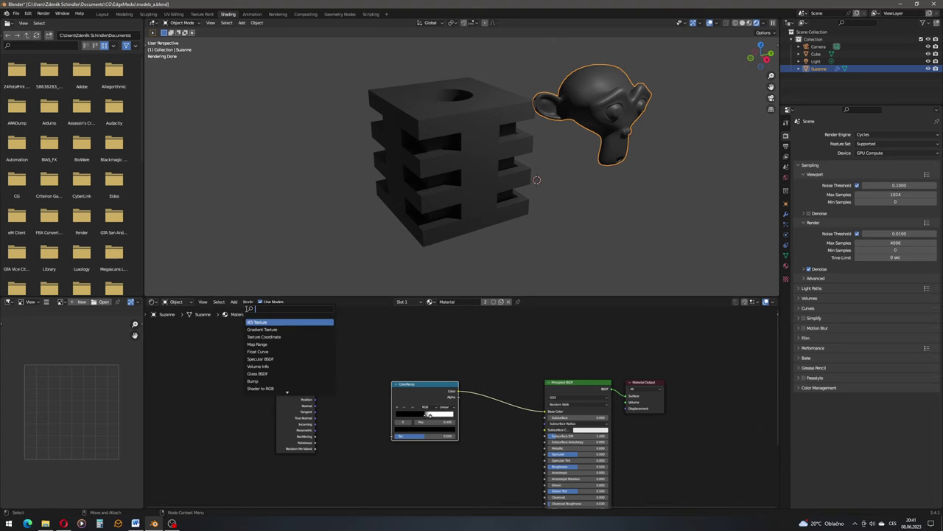
text(beve)
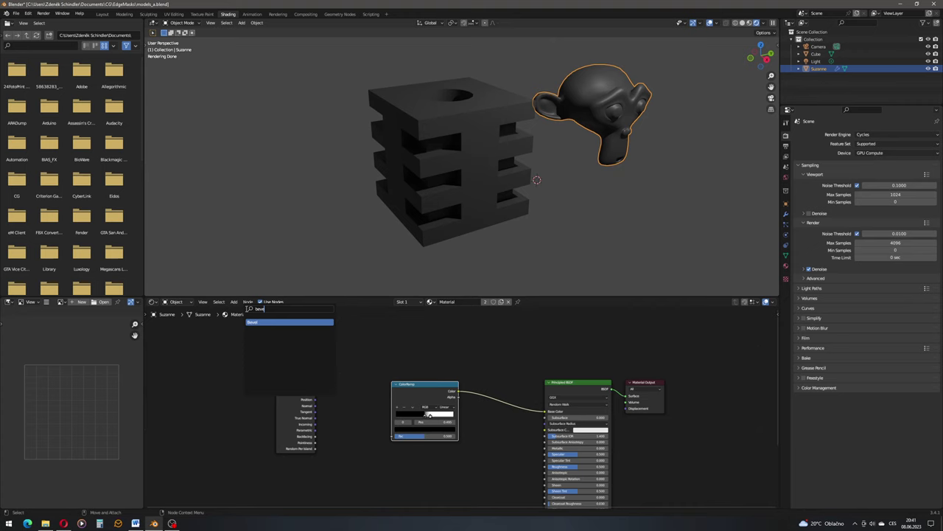
key(Return)
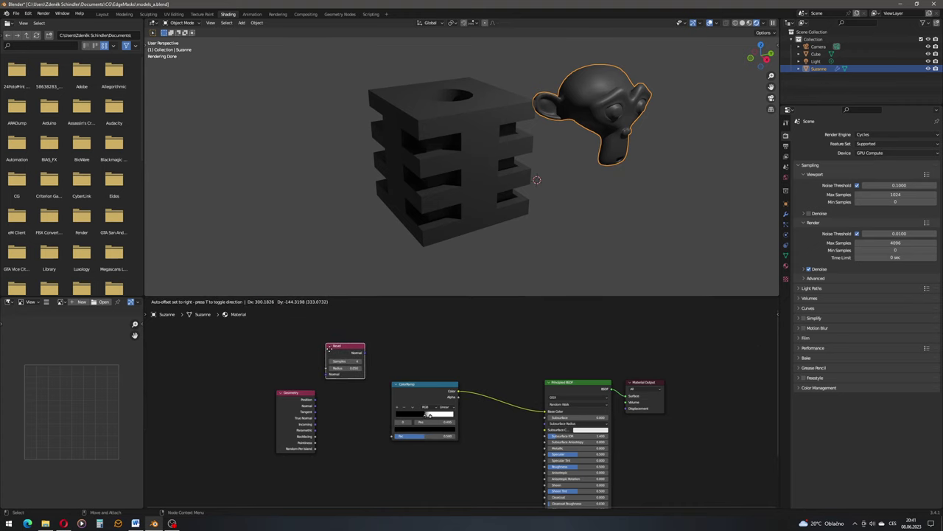
middle_drag(409, 373, 430, 368)
- Arrange the Bevel node directly above the Geometry node and move the ColorRamp closer to the Principled BSDF
drag(438, 380, 468, 368)
drag(387, 348, 332, 446)
drag(328, 389, 304, 406)
click(362, 370)
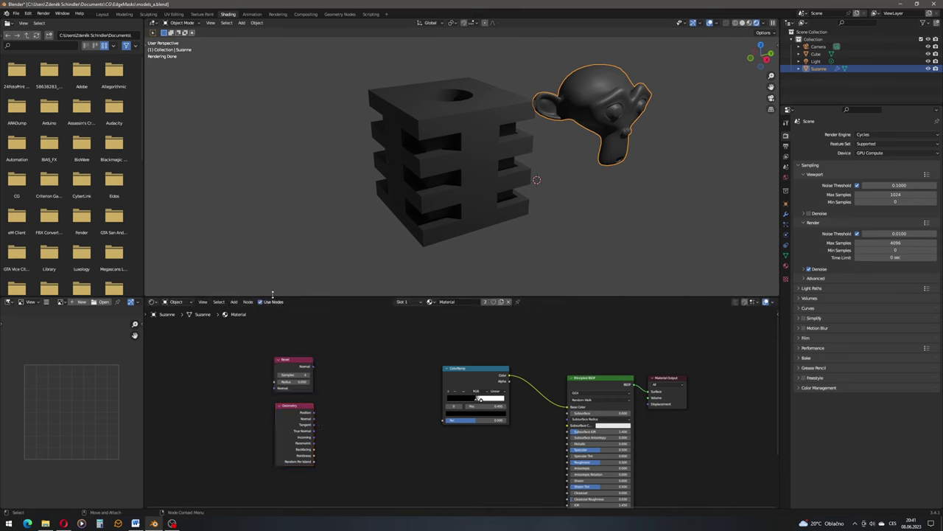
- Add a Vector Math node and connect the Normal outputs of Bevel and Geometry to its two Vector inputs
click(233, 302)
click(247, 309)
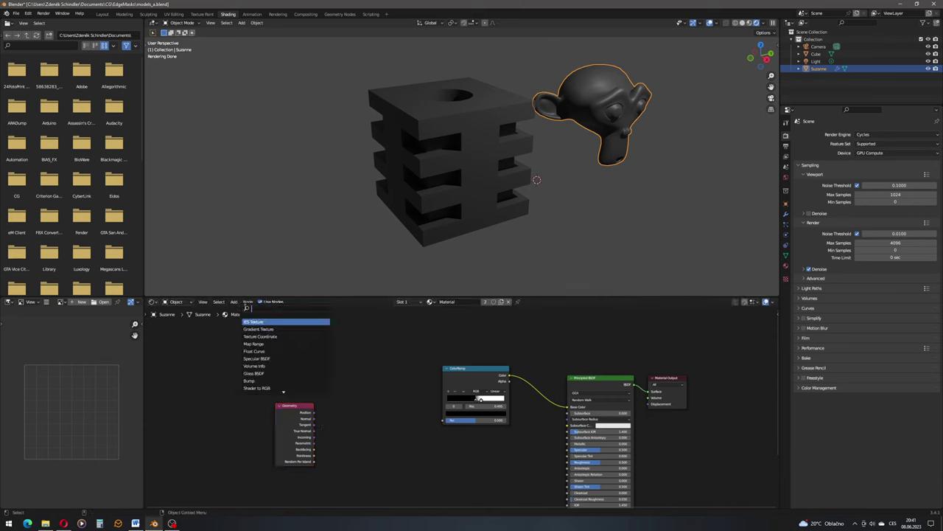
text(vector)
key(Return)
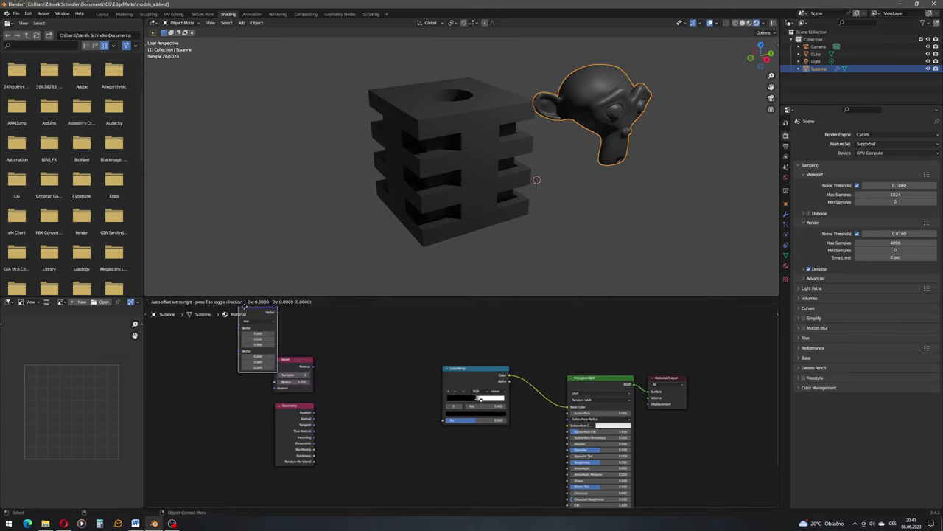
click(356, 356)
drag(314, 367, 347, 384)
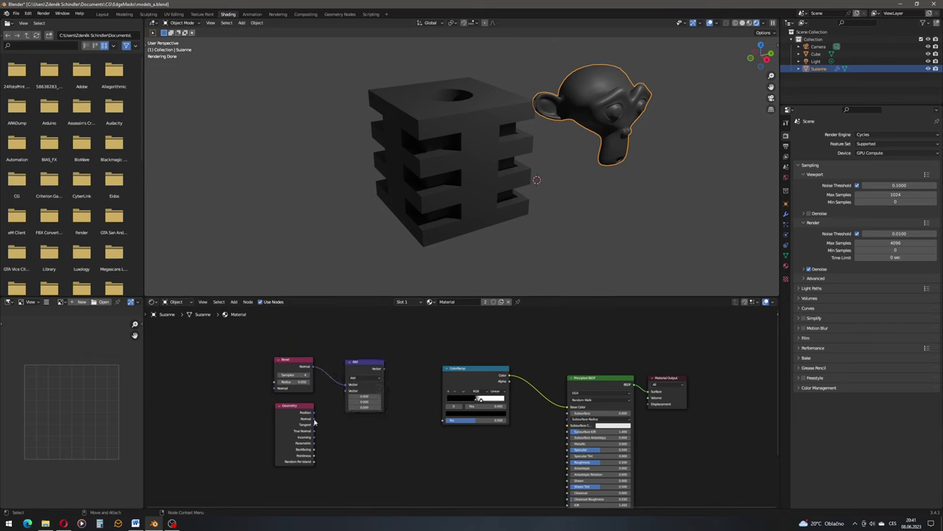
drag(314, 413, 349, 391)
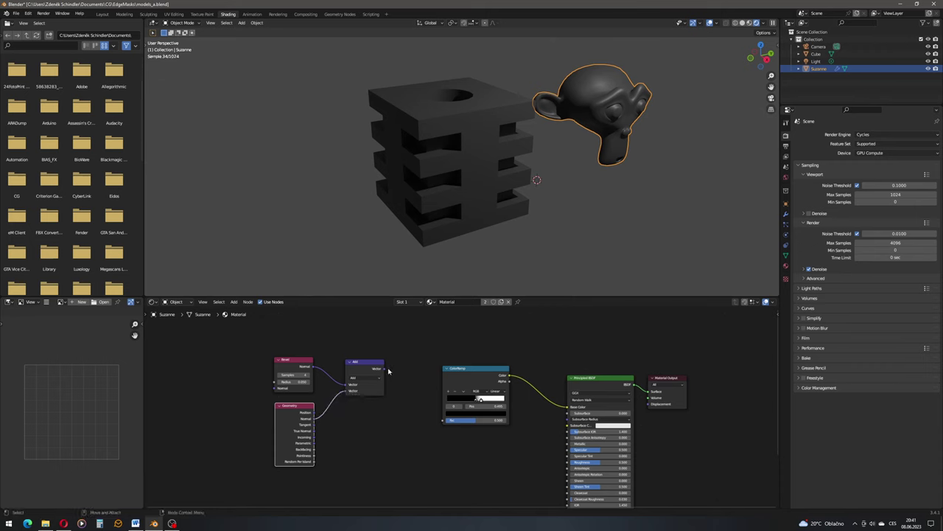
- Set the Vector Math node to Dot Product and connect its Value output to the ColorRamp's Fac input
click(364, 379)
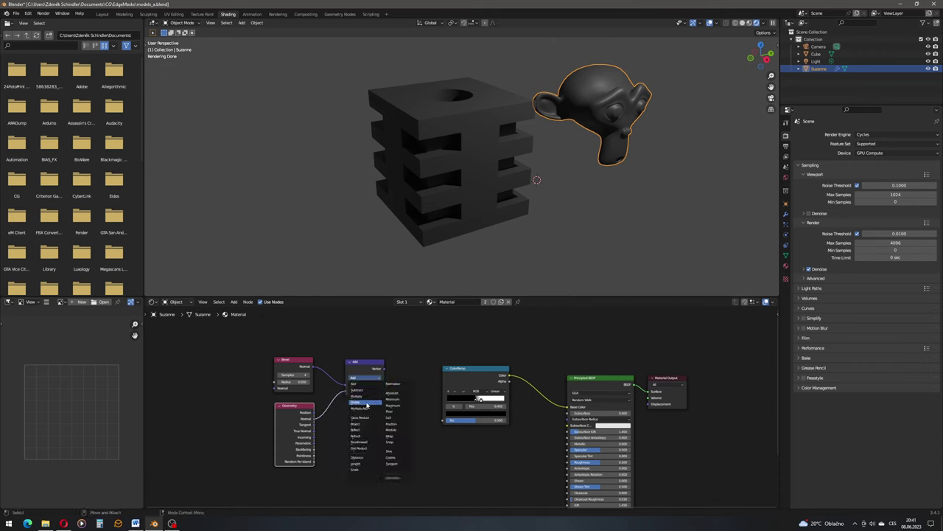
click(359, 448)
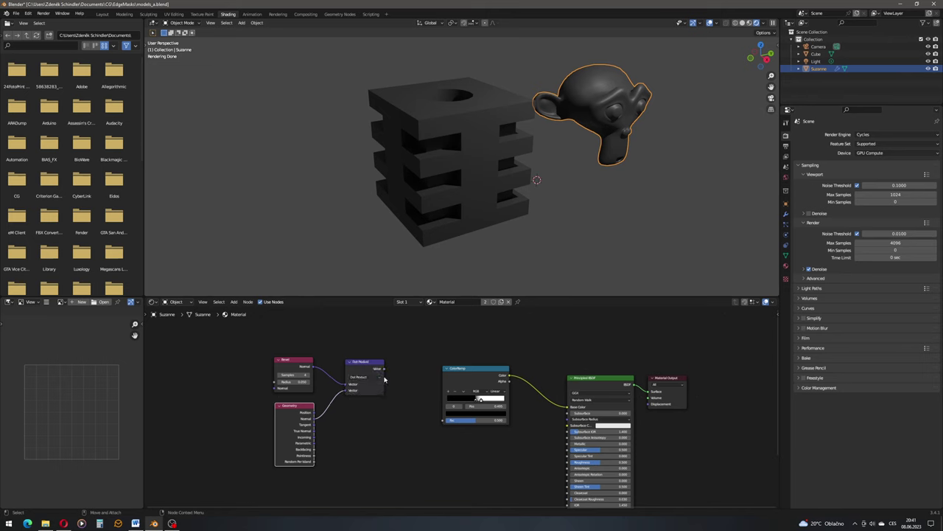
drag(381, 368, 443, 424)
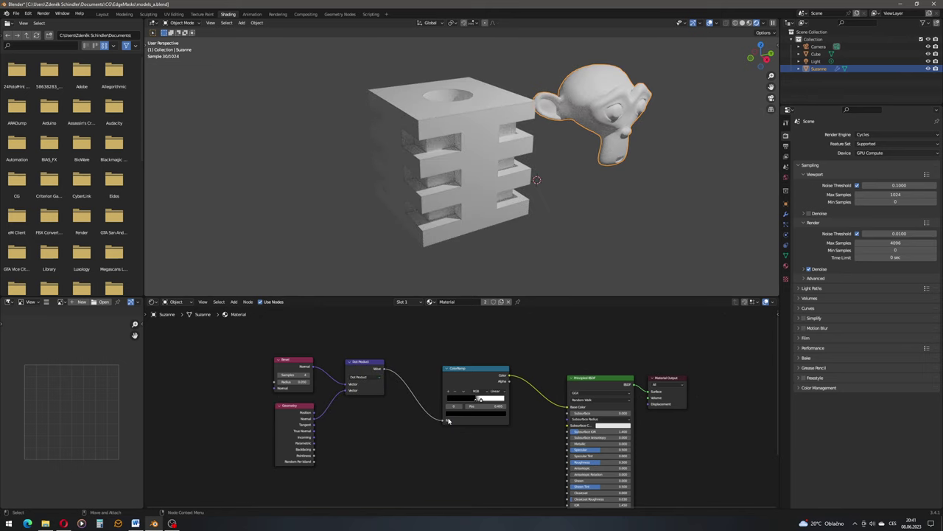
- Set the Bevel node's radius to 0.110
scroll(286, 397, up, 2)
middle_drag(287, 397, 356, 415)
scroll(356, 415, up, 1)
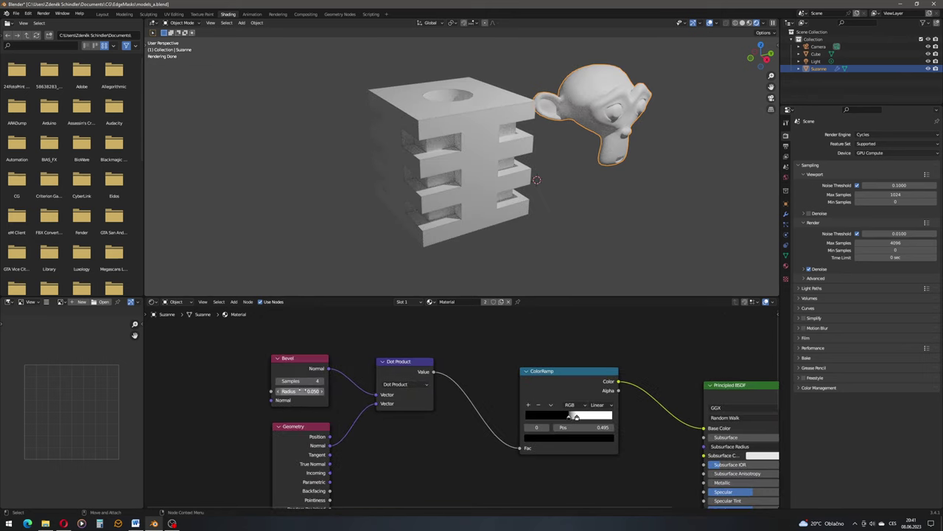
shift+drag(313, 391, 325, 392)
- Invert the ColorRamp so that white comes before black, with the white stop at 0.786 close to the black one
scroll(442, 148, up, 4)
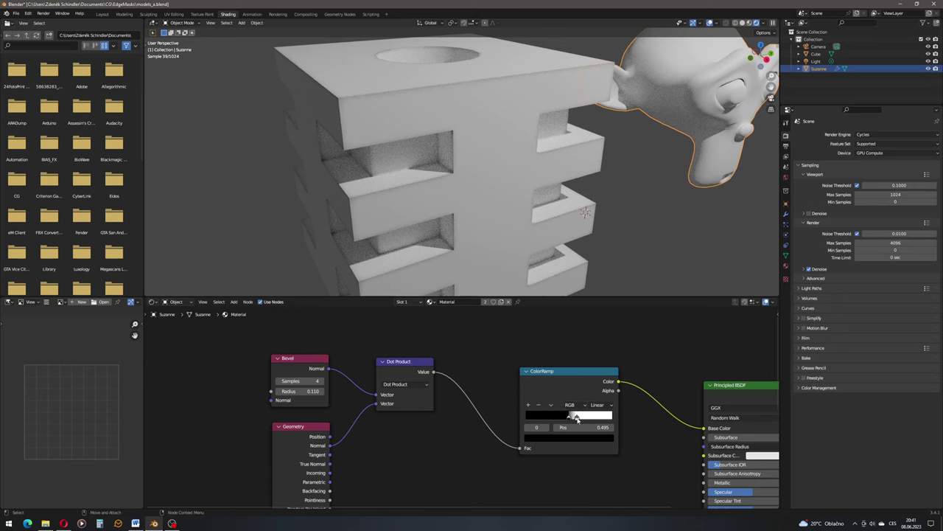
mouse_move(577, 418)
mouse_down()
mouse_move(596, 418)
mouse_move(569, 418)
mouse_move(594, 419)
mouse_up()
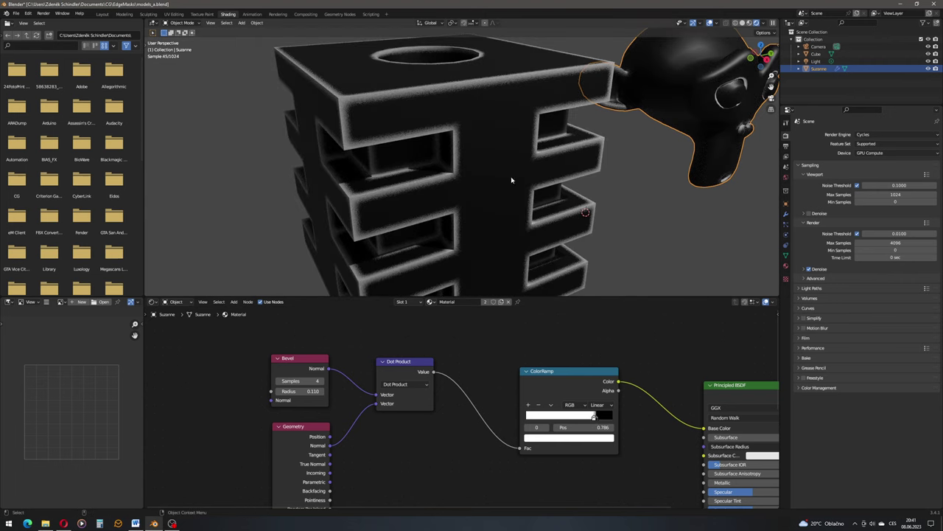
scroll(482, 143, down, 2)
shift+middle_drag(476, 133, 483, 119)
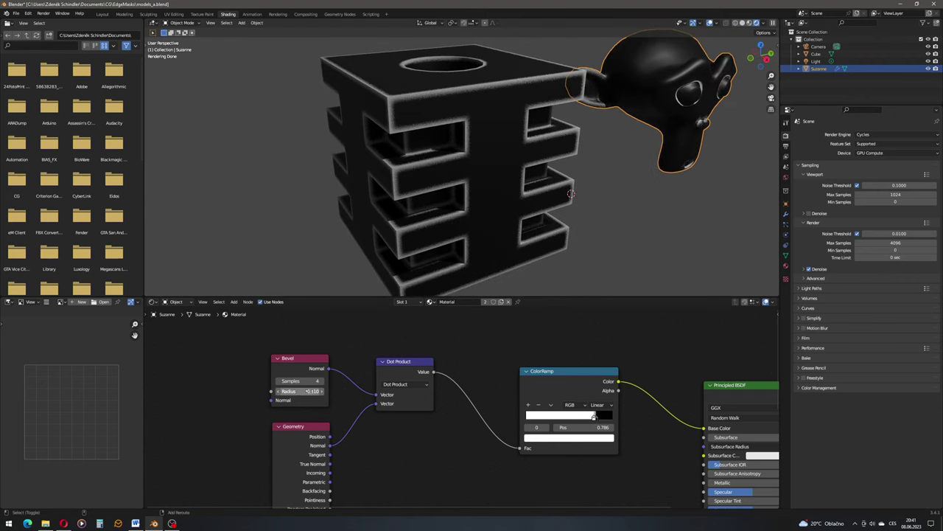
- Set the Bevel node's radius to 0.100 and inspect the edge mask on both models
mouse_move(300, 391)
mouse_down()
mouse_move(284, 391)
mouse_move(331, 391)
mouse_move(297, 390)
mouse_up()
middle_drag(404, 177, 442, 75)
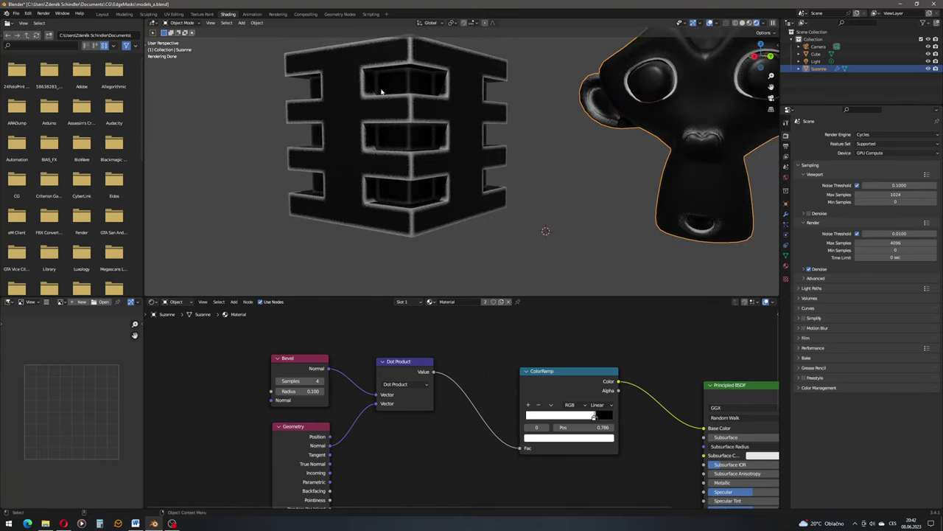
- Delete the Dot Product, Bevel and Geometry nodes from the material, keeping the ColorRamp and Principled BSDF
middle_drag(401, 105, 385, 146)
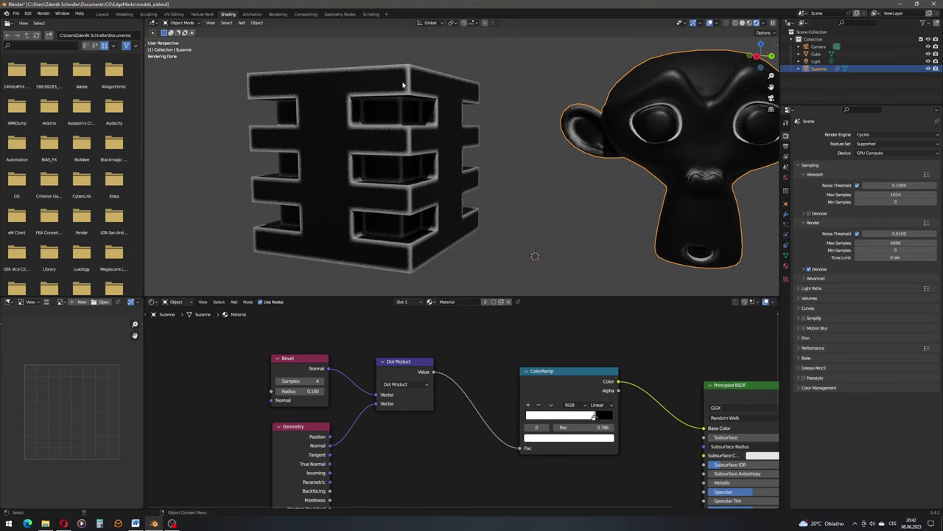
middle_drag(405, 70, 426, 142)
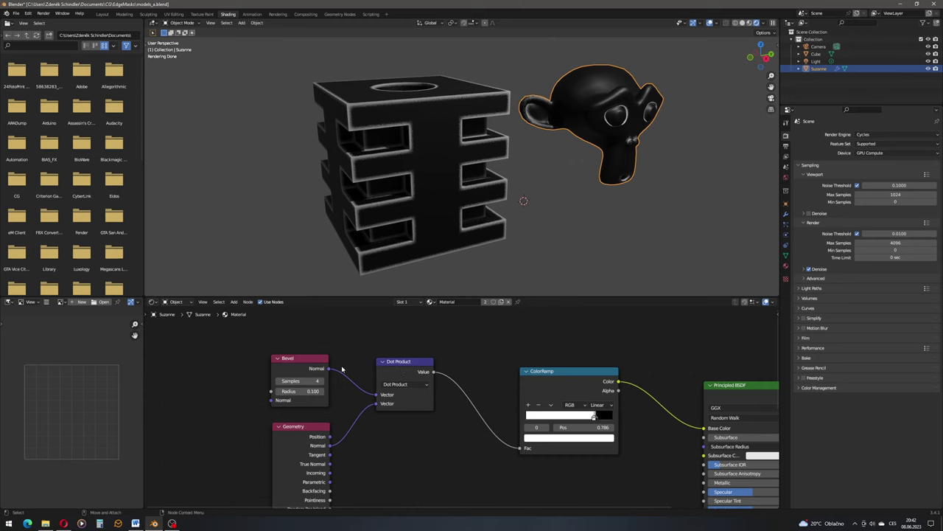
scroll(350, 375, down, 2)
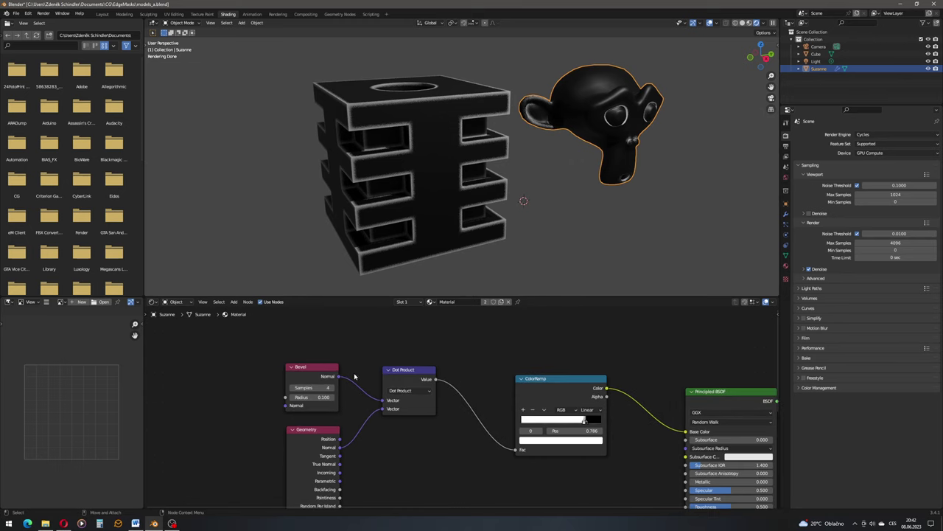
click(401, 374)
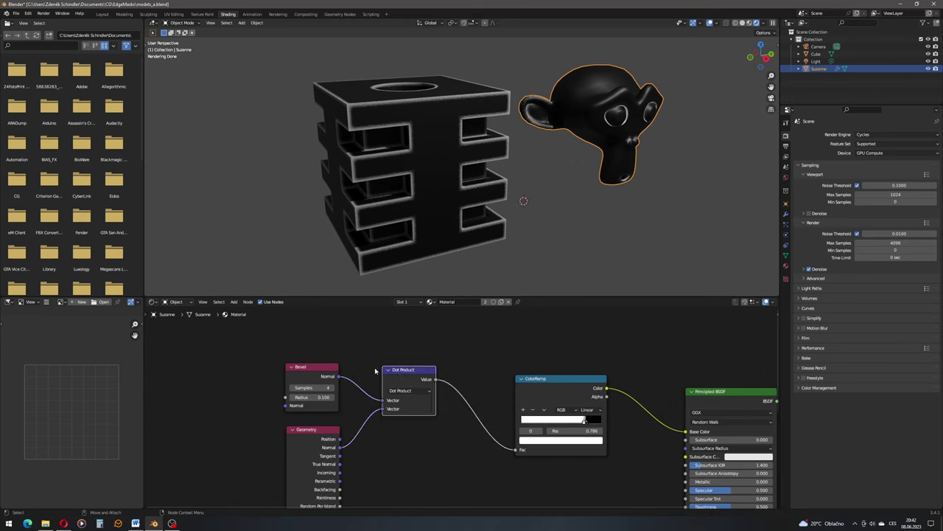
key(Delete)
click(311, 368)
key(Delete)
click(325, 429)
key(Delete)
- Add an Ambient Occlusion node and connect its AO output to the ColorRamp's Fac input
click(233, 302)
click(243, 312)
text(ambi)
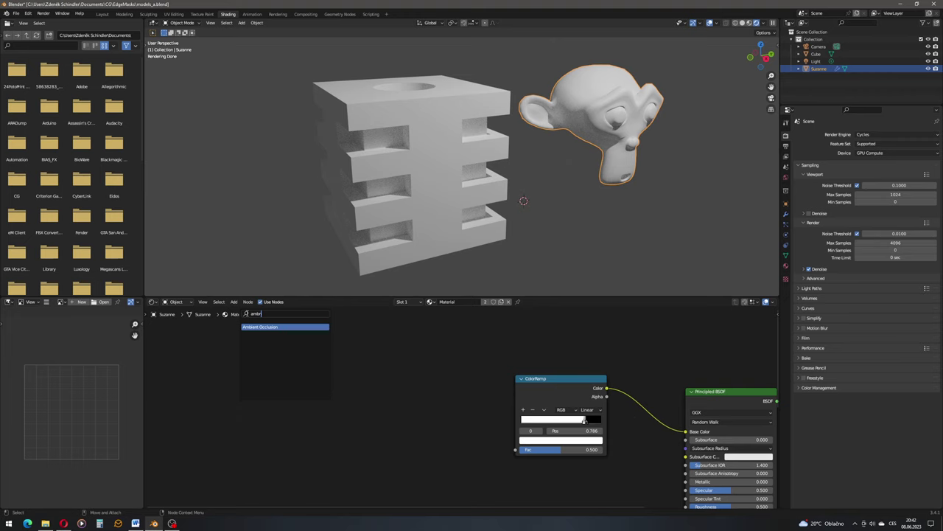
key(Return)
click(378, 385)
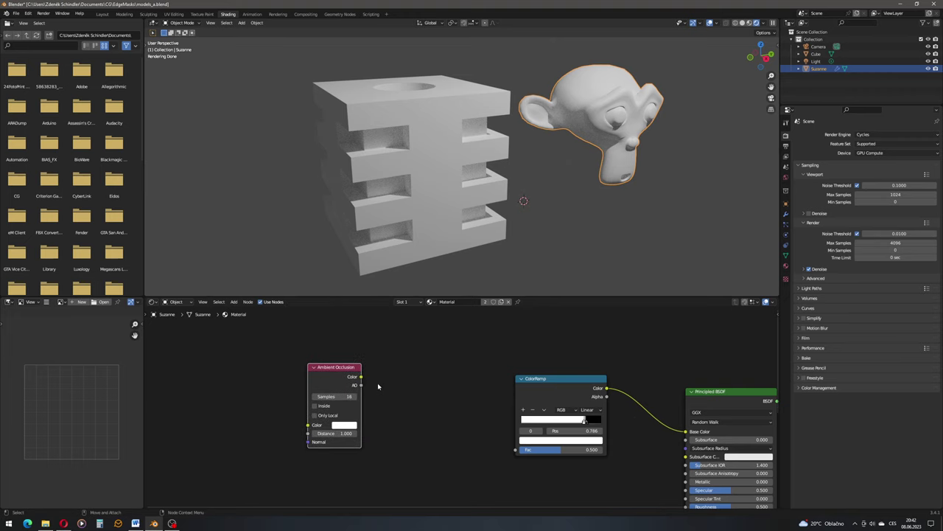
drag(359, 384, 518, 448)
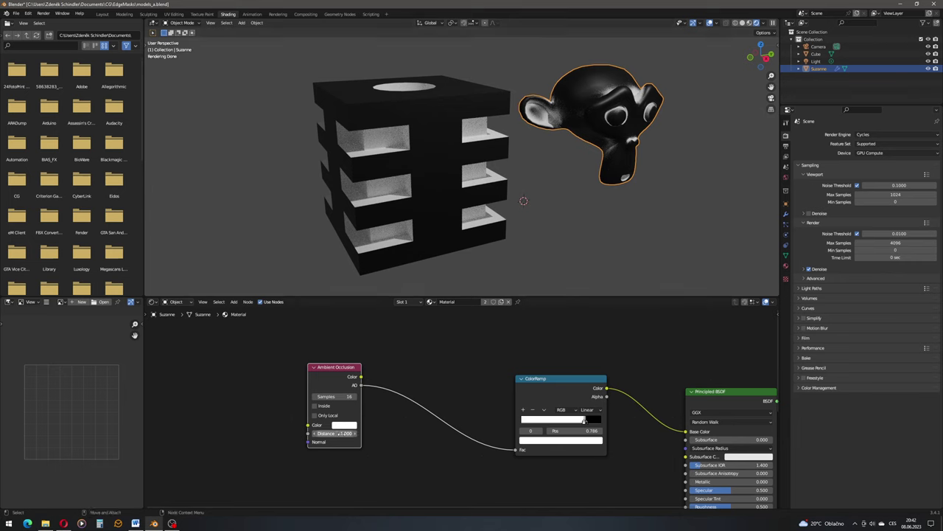
- Enable Inside on the Ambient Occlusion node and reduce its distance to 0.100 and finally to 0.050
drag(346, 434, 313, 433)
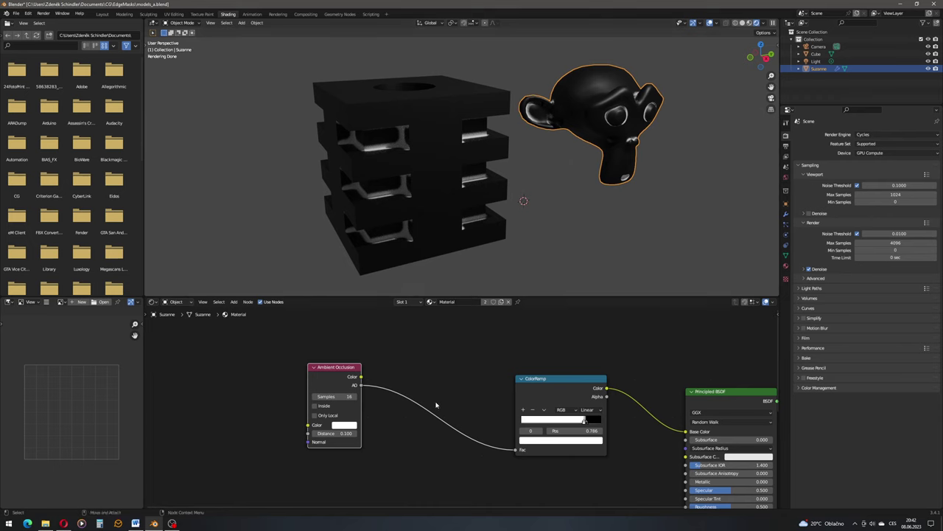
click(314, 406)
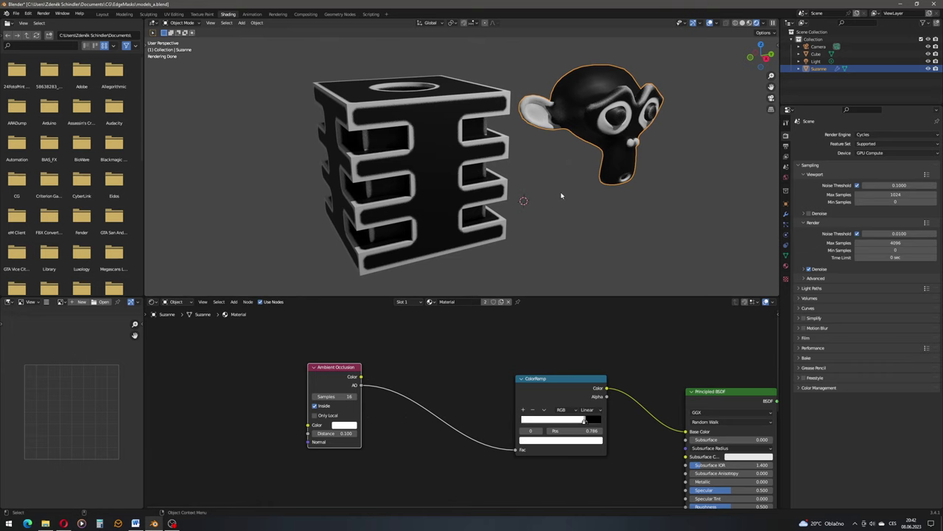
right_click(386, 190)
middle_drag(445, 93, 428, 122)
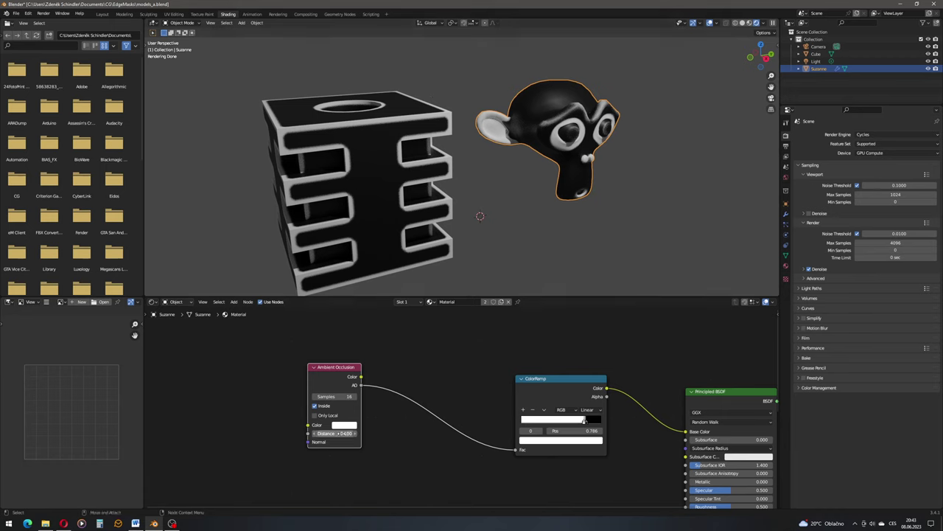
shift+drag(342, 433, 322, 433)
middle_drag(396, 394, 421, 384)
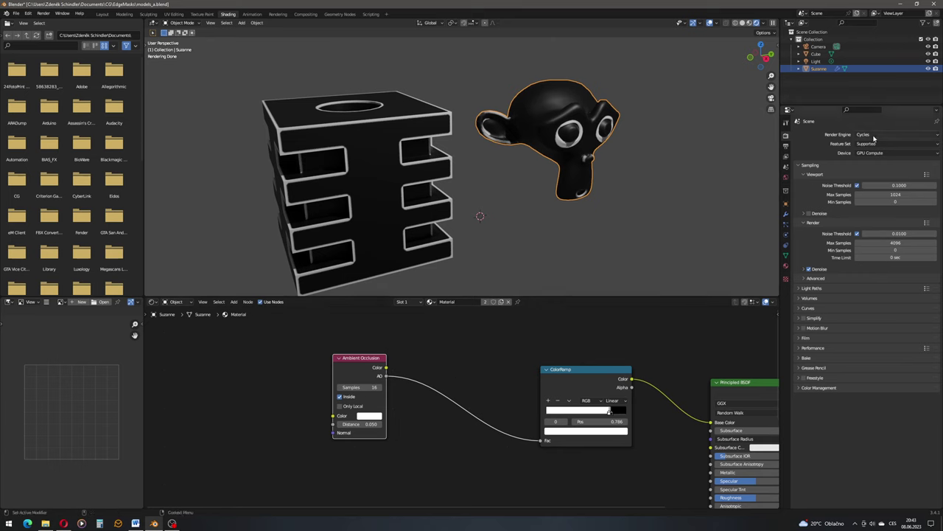
- Switch the render engine to Eevee, enable Ambient Occlusion in the render settings and inspect the edge mask on both models
click(874, 135)
click(866, 144)
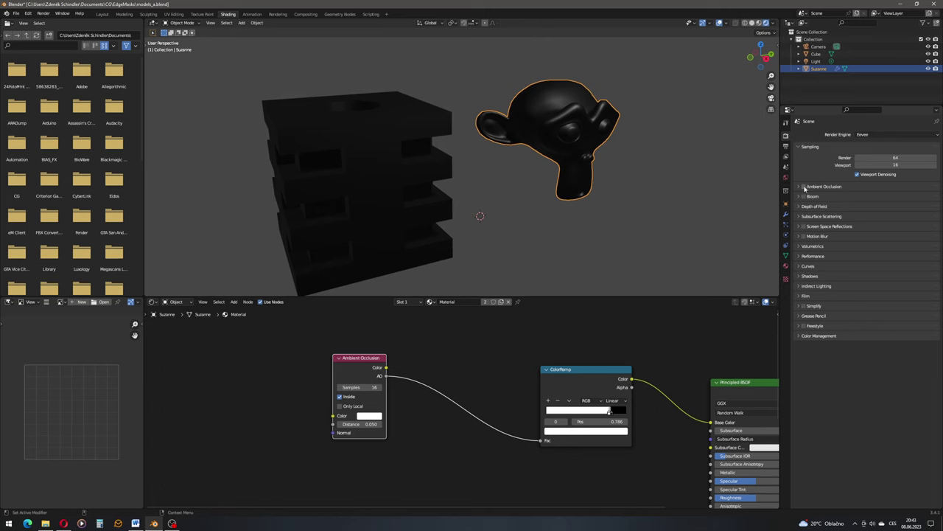
click(804, 187)
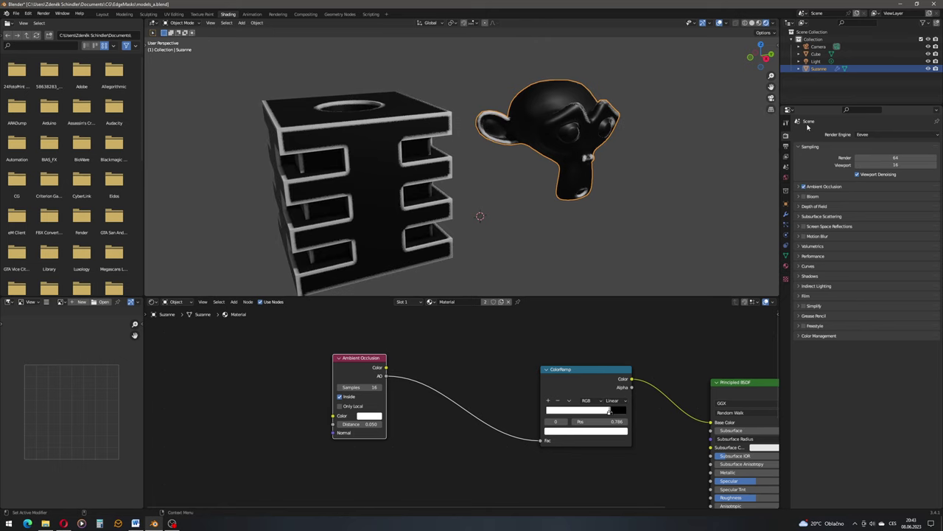
middle_drag(455, 165, 574, 113)
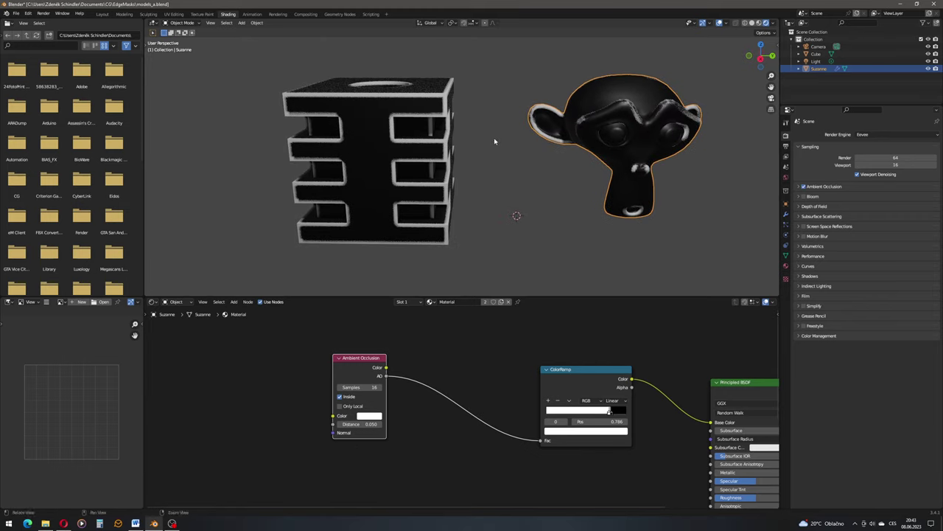
shift+middle_drag(492, 145, 496, 190)
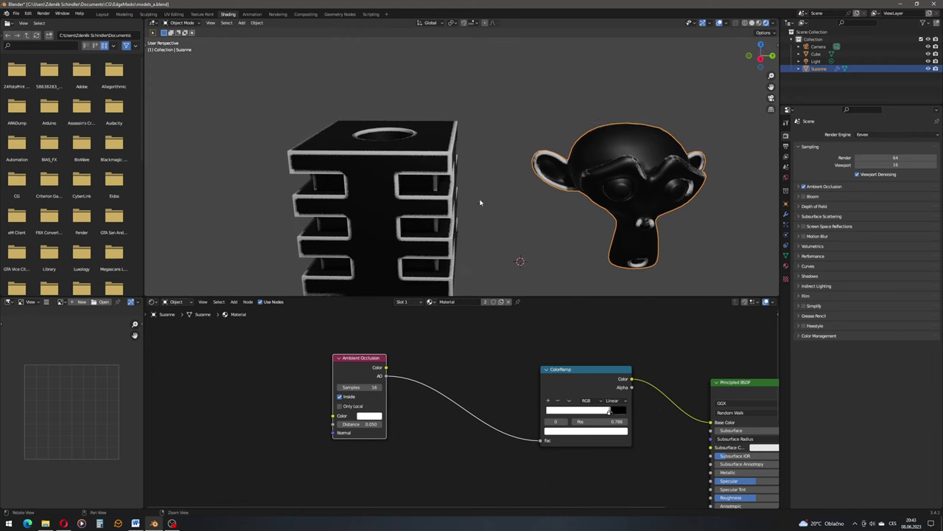
mouse_move(431, 216)
alt+middle_down()
mouse_move(414, 229)
mouse_move(428, 204)
mouse_move(443, 226)
mouse_move(436, 38)
mouse_move(444, 52)
mouse_move(416, 69)
mouse_move(420, 30)
mouse_move(465, 190)
mouse_move(453, 199)
alt+middle_up()
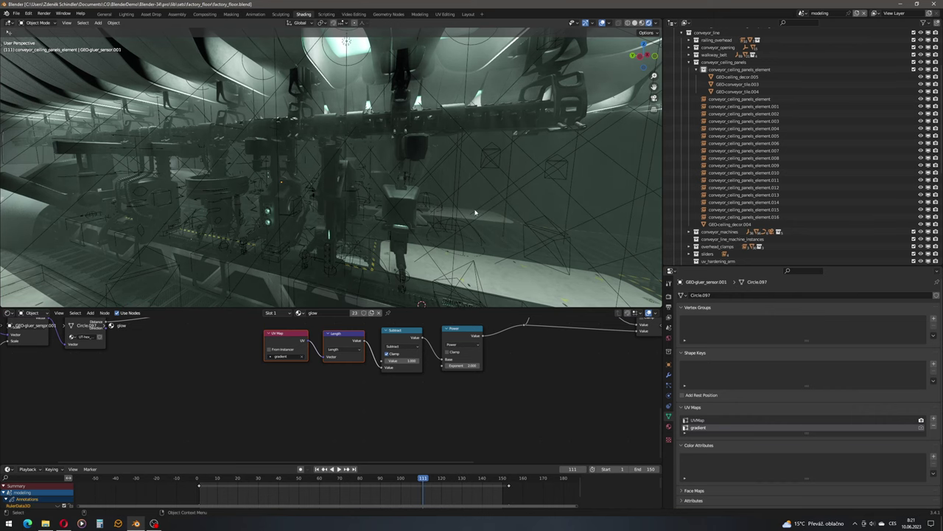
- Select the floor panel frame GEO-top_support.001 at the end of the conveyor base and hide all other objects by inverting the selection
shift+middle_drag(440, 170, 398, 155)
middle_drag(479, 215, 279, 221)
click(266, 225)
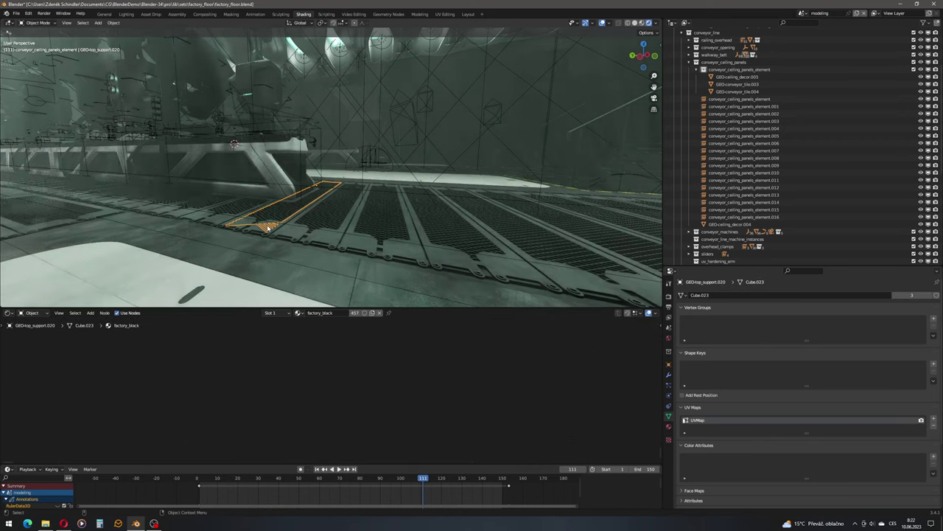
click(264, 222)
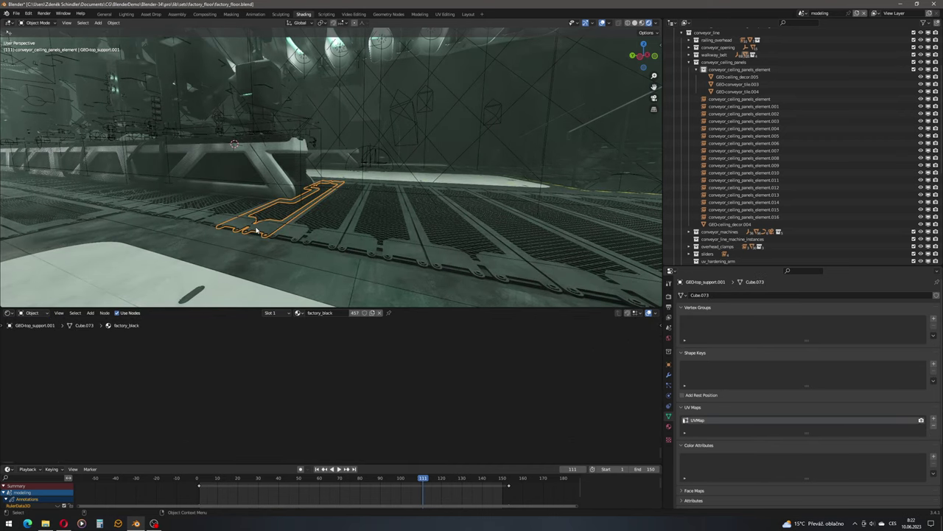
middle_drag(264, 222, 269, 191)
scroll(268, 191, up, 3)
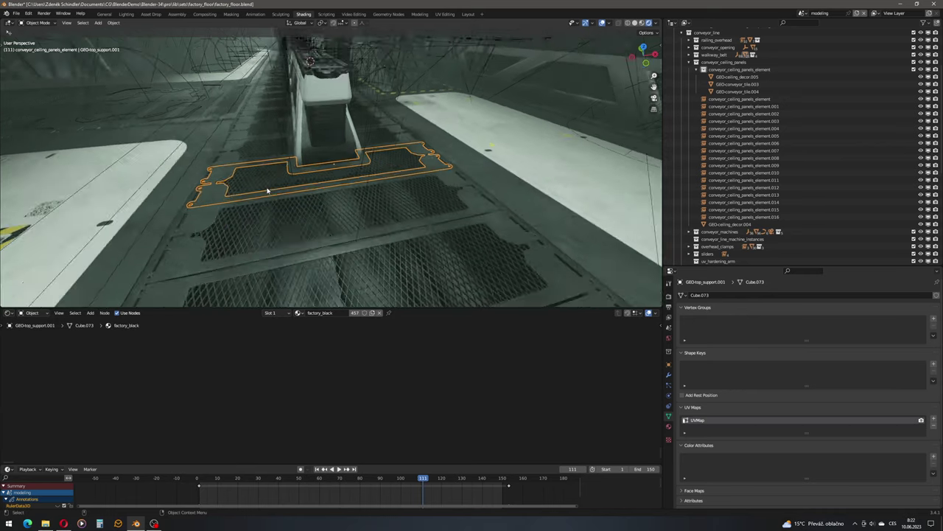
scroll(267, 190, up, 2)
scroll(268, 191, up, 2)
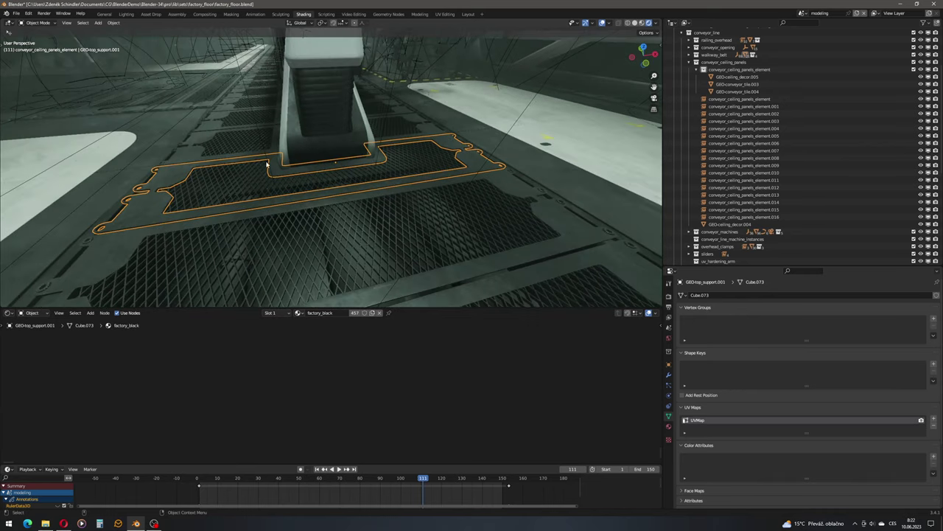
click(82, 23)
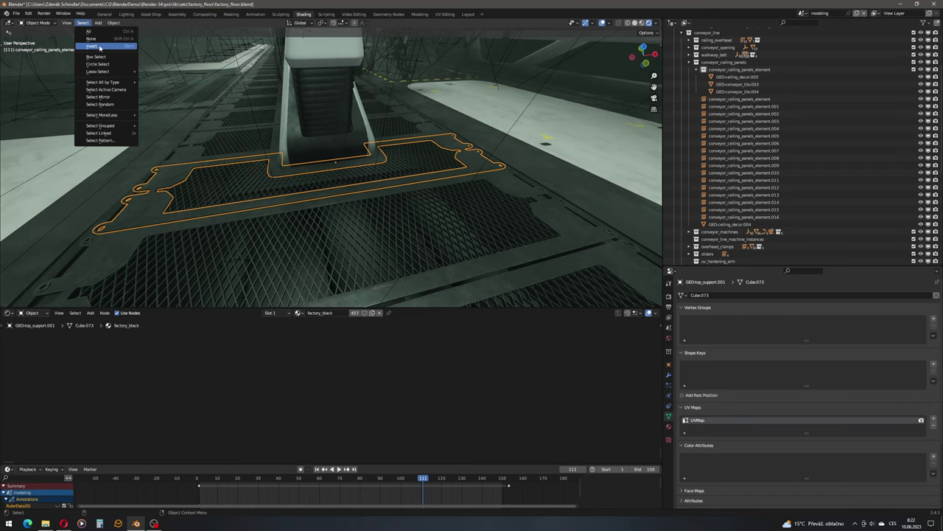
click(91, 46)
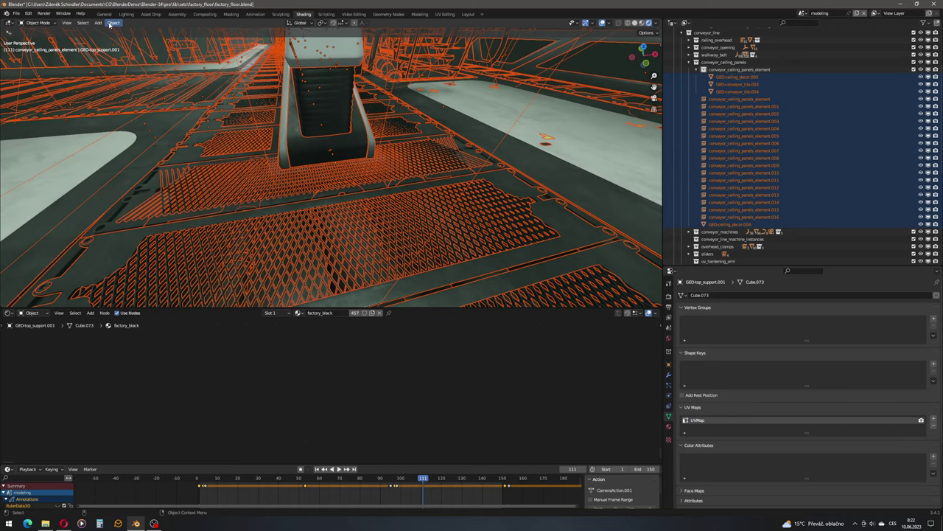
click(112, 23)
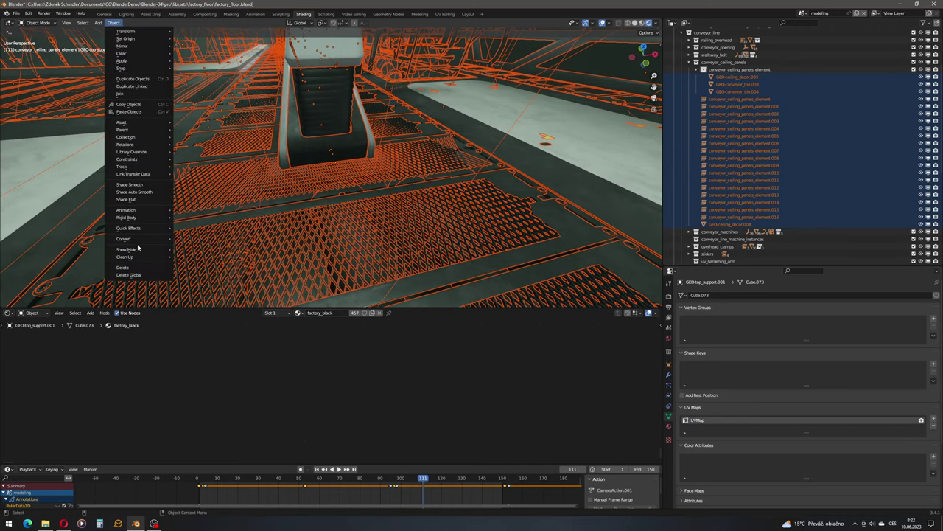
mouse_move(174, 250)
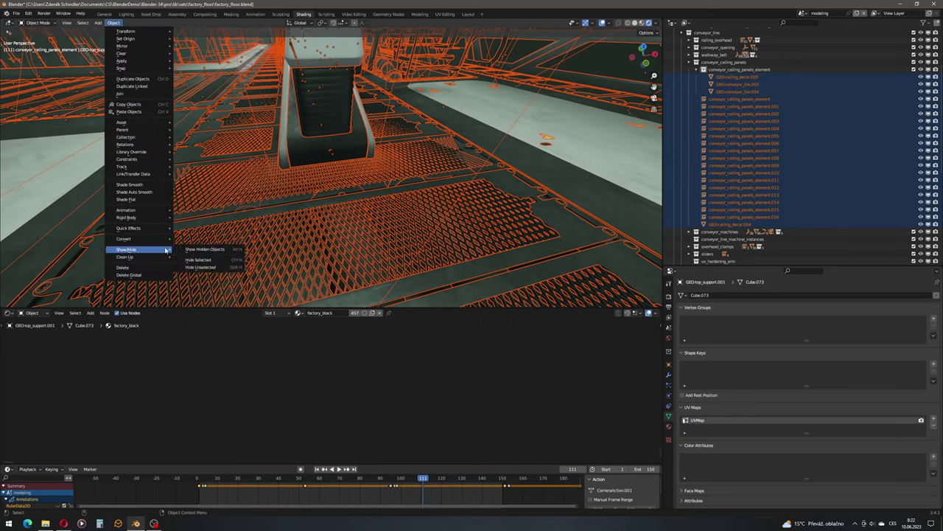
click(206, 261)
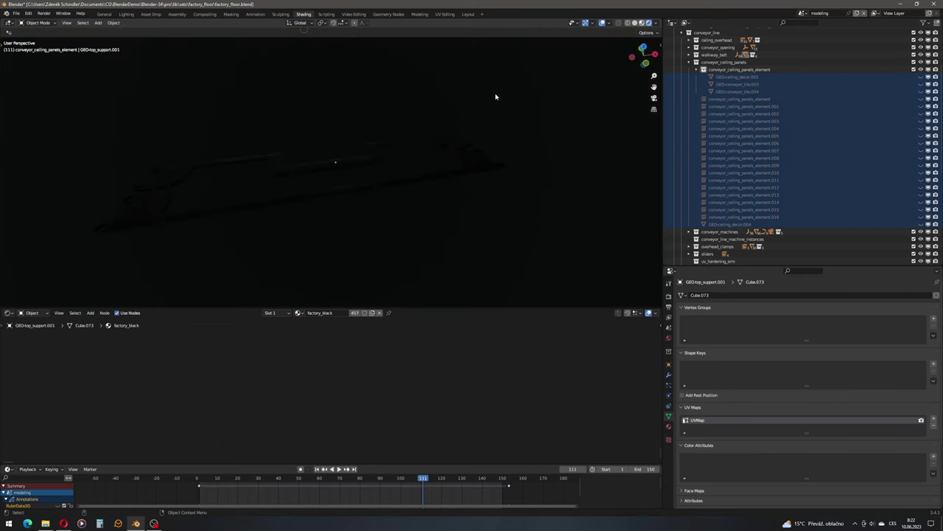
- Switch the viewport to Material Preview and select the isolated frame, with its end tabs and worn edges in close-up
key(z)
shift+middle_drag(375, 178, 447, 169)
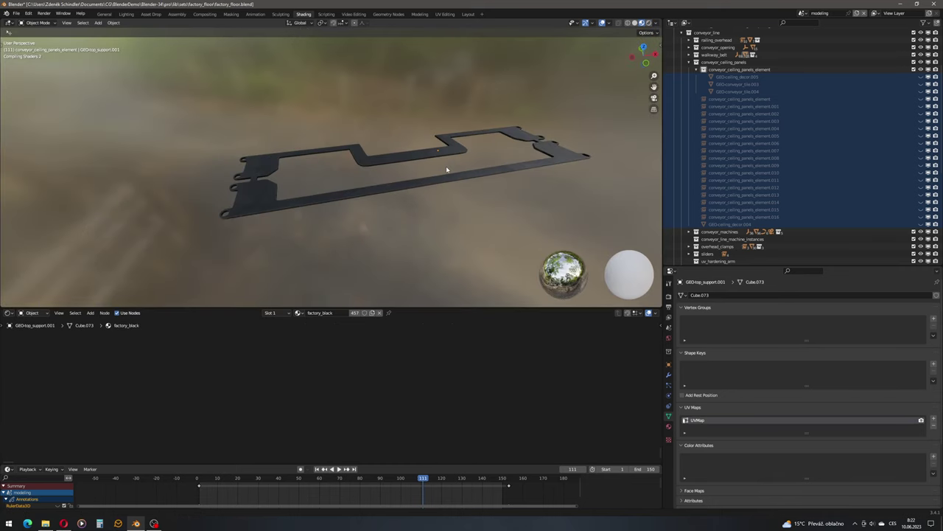
scroll(420, 177, up, 5)
shift+middle_drag(383, 206, 492, 158)
middle_drag(246, 246, 396, 259)
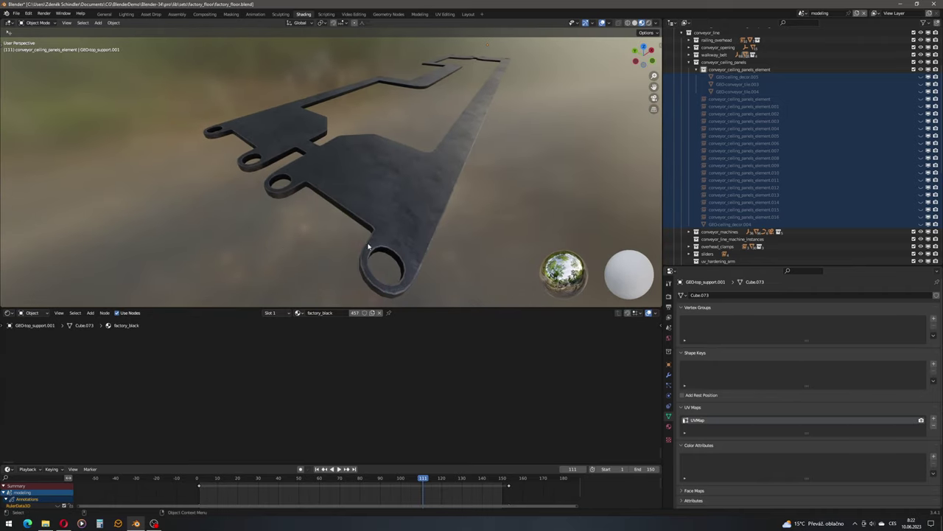
shift+middle_drag(364, 212, 243, 188)
scroll(334, 219, up, 2)
scroll(325, 217, down, 1)
click(271, 209)
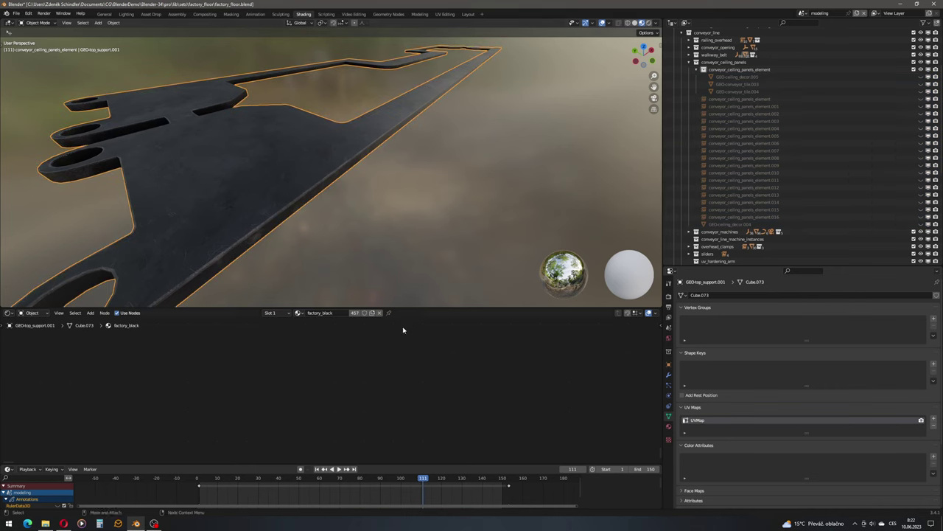
- Enlarge the shader editor and enter the SH-factory.Worn Metal node group of the factory_black material
middle_drag(368, 344, 368, 362)
scroll(388, 346, down, 3)
middle_drag(433, 361, 305, 421)
scroll(369, 382, up, 11)
middle_drag(489, 358, 434, 352)
scroll(434, 353, up, 2)
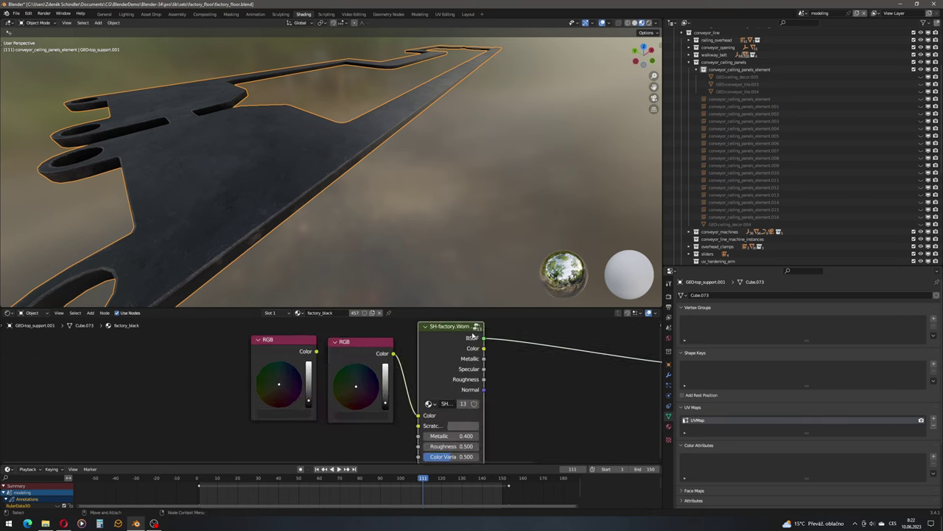
drag(475, 309, 480, 180)
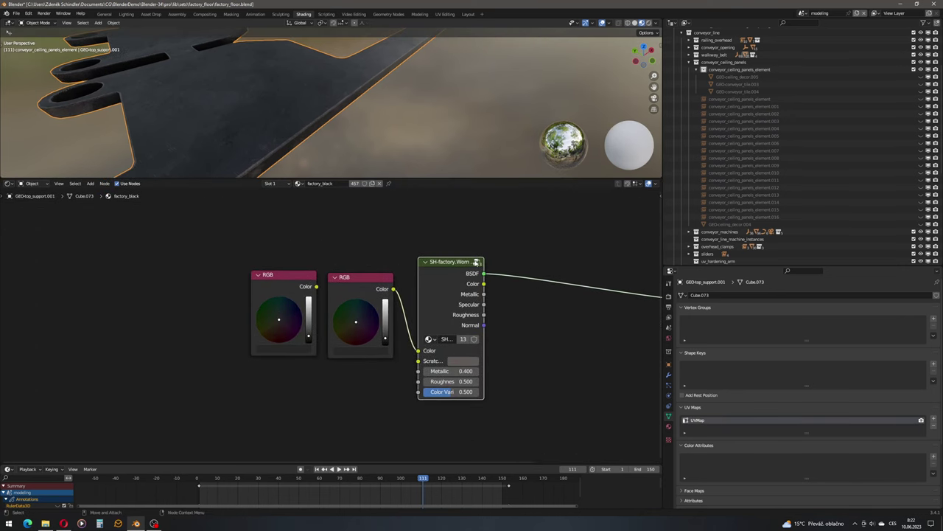
click(476, 262)
- Examine the node network inside the Worn Metal group, following it from the output back to its inputs
scroll(309, 284, down, 12)
middle_drag(257, 283, 476, 288)
scroll(477, 288, down, 3)
middle_drag(220, 347, 512, 308)
scroll(355, 298, down, 3)
middle_drag(355, 297, 532, 288)
scroll(533, 288, down, 3)
middle_drag(299, 318, 414, 338)
- Enter the nested UT-TriplanarMapping group to view its whole node network, and return to the Worn Metal group
scroll(329, 340, up, 8)
middle_drag(333, 362, 476, 243)
click(287, 358)
scroll(286, 318, down, 4)
scroll(294, 318, down, 6)
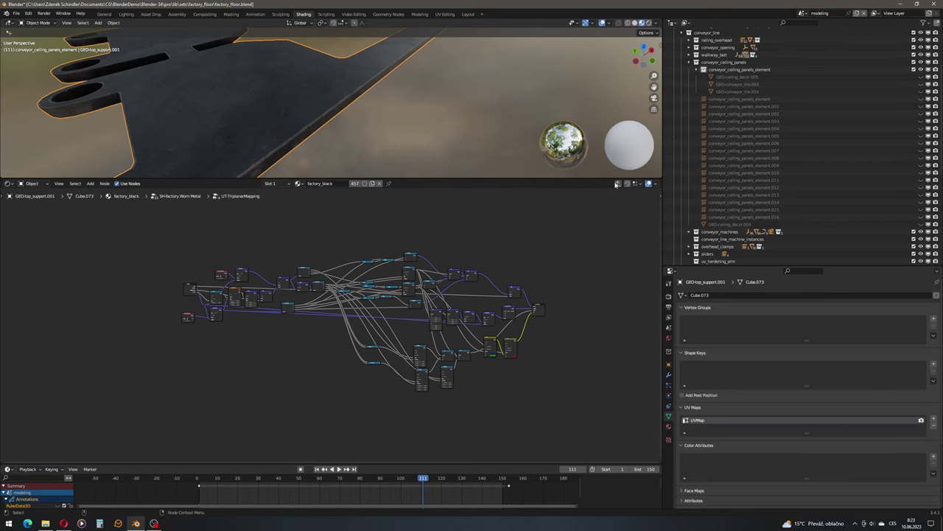
key(Tab)
- Examine the edge_angle Attribute node in the Worn Metal group and the Map Range, Power and Multiply nodes it feeds
scroll(358, 300, down, 3)
scroll(358, 301, up, 7)
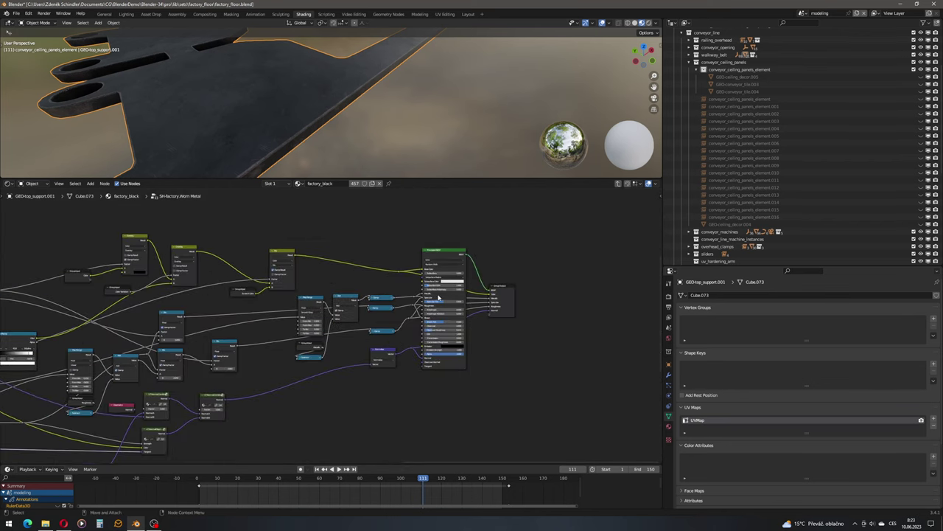
scroll(424, 320, down, 6)
alt+middle_drag(211, 280, 320, 331)
alt+right_drag(320, 330, 308, 268)
scroll(308, 269, up, 4)
middle_drag(295, 274, 294, 337)
scroll(312, 283, down, 2)
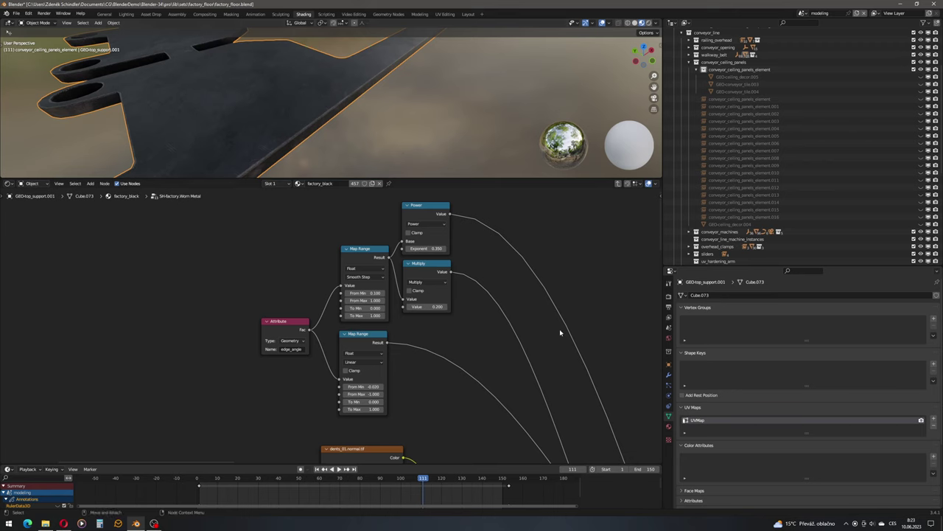
- Display the frame's modifiers and collapse the Bevel modifier's settings
click(668, 375)
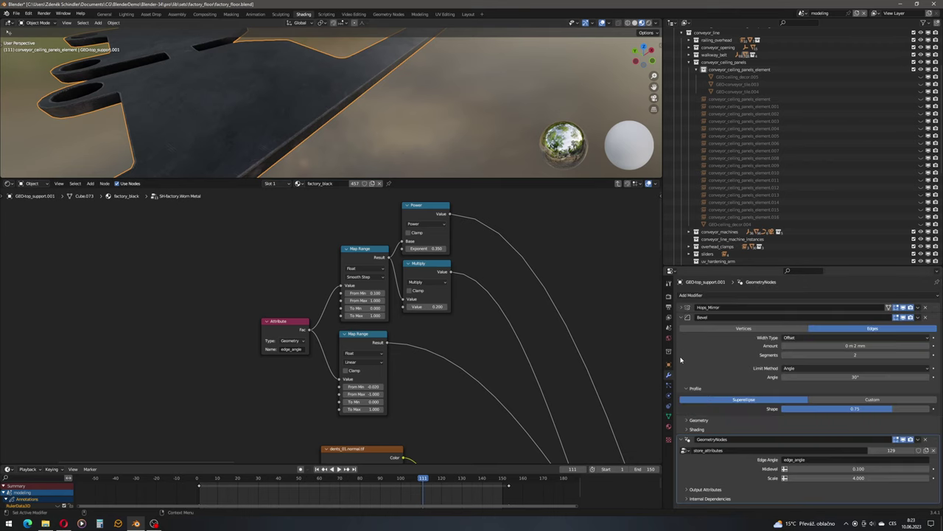
click(682, 318)
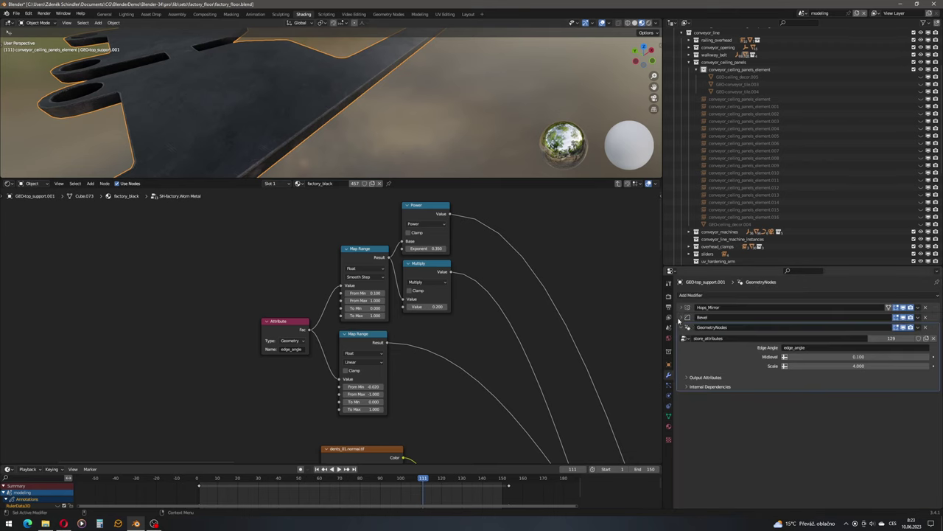
- Examine the store_attributes node group that the support's GeometryNodes modifier uses, showing all its nodes in the Geometry Nodes workspace
click(688, 328)
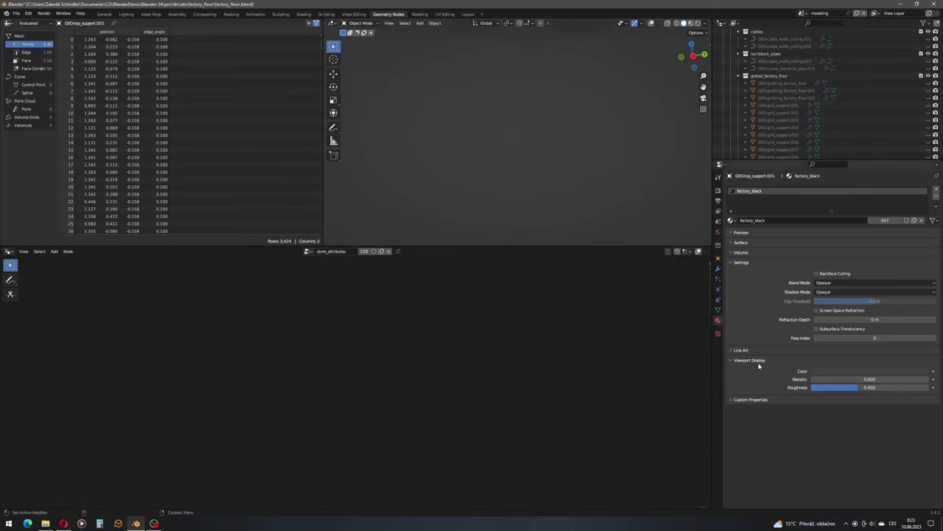
click(718, 268)
click(730, 221)
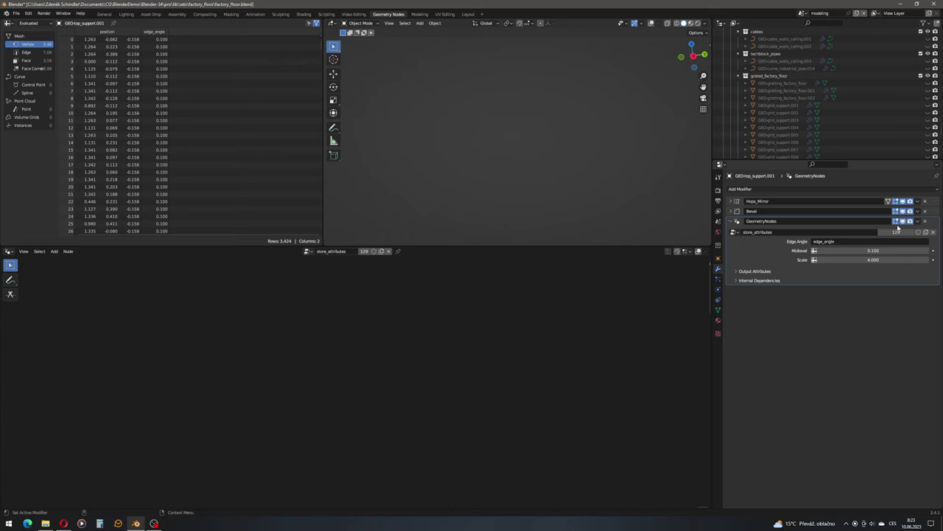
scroll(460, 316, down, 5)
middle_drag(382, 380, 503, 356)
scroll(420, 368, up, 20)
middle_drag(590, 358, 337, 351)
scroll(413, 339, up, 6)
middle_drag(491, 326, 385, 401)
scroll(385, 401, up, 1)
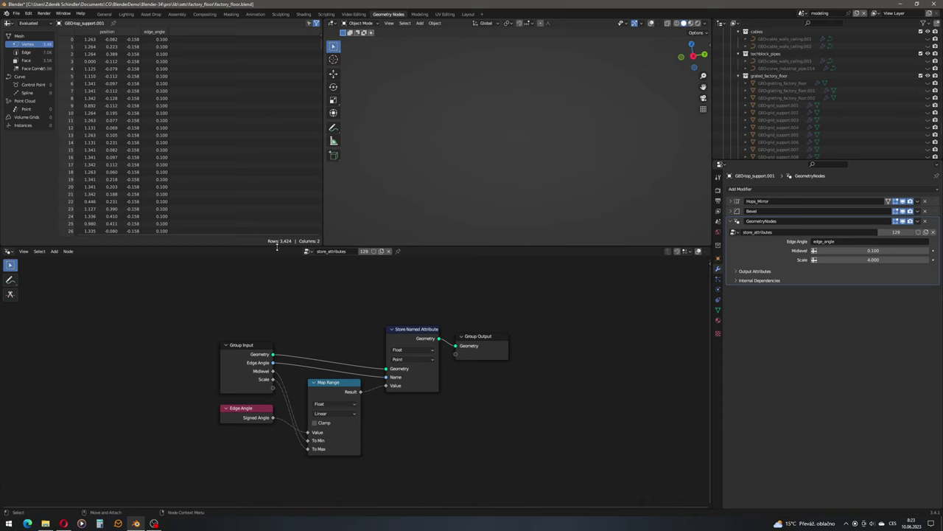
- Open the recent file models_a_01.blend in place of the factory scene
click(14, 14)
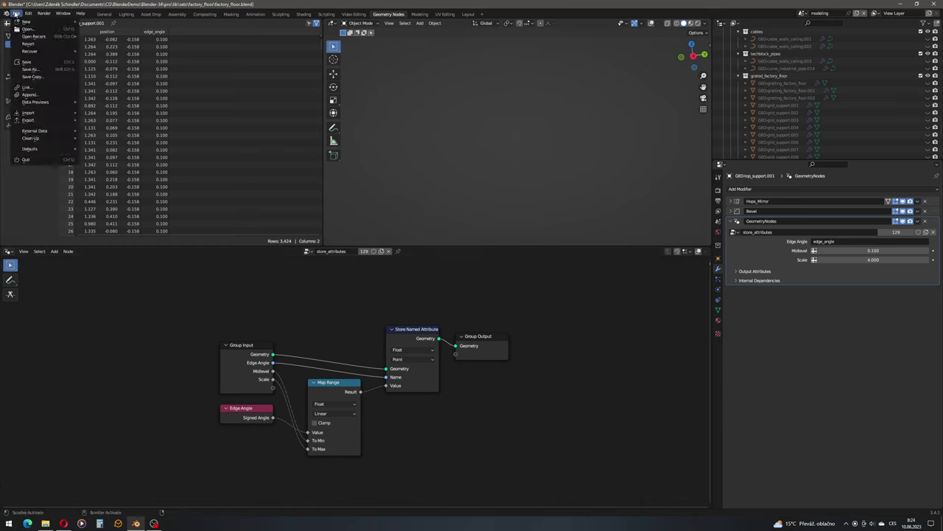
mouse_move(33, 36)
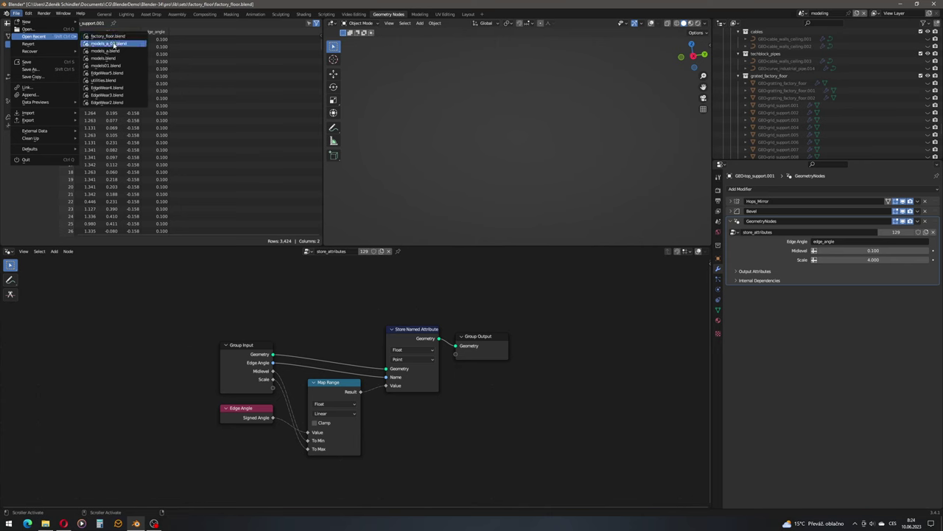
click(110, 36)
click(480, 275)
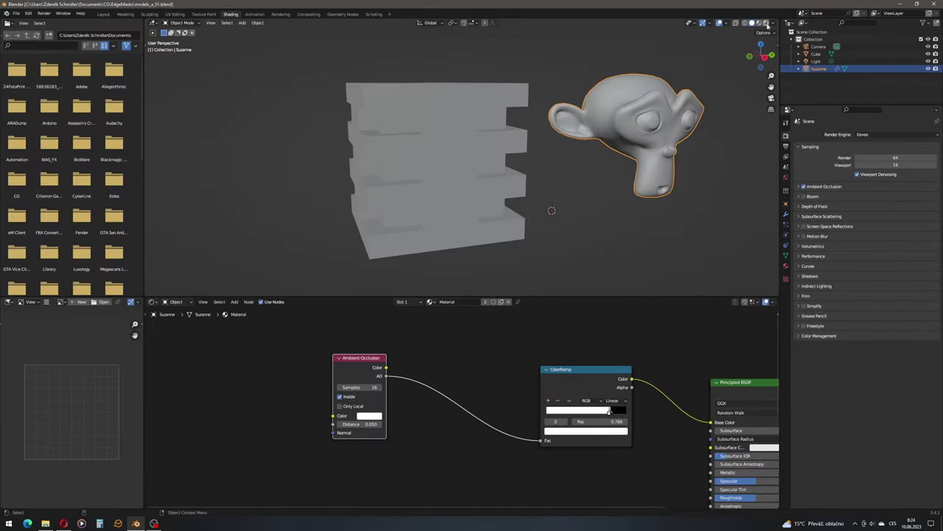
- Show the models in rendered shading and delete the material's Ambient Occlusion and ColorRamp nodes
click(766, 23)
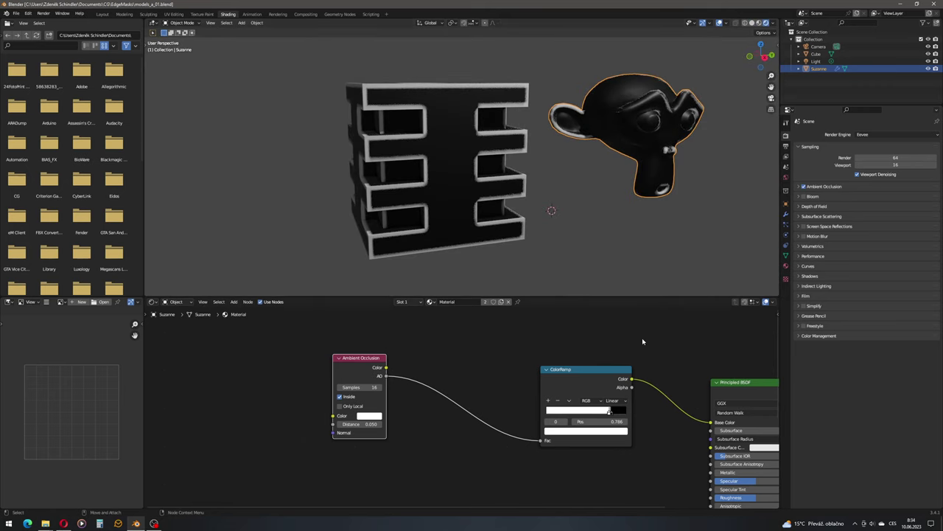
drag(642, 341, 293, 477)
key(x)
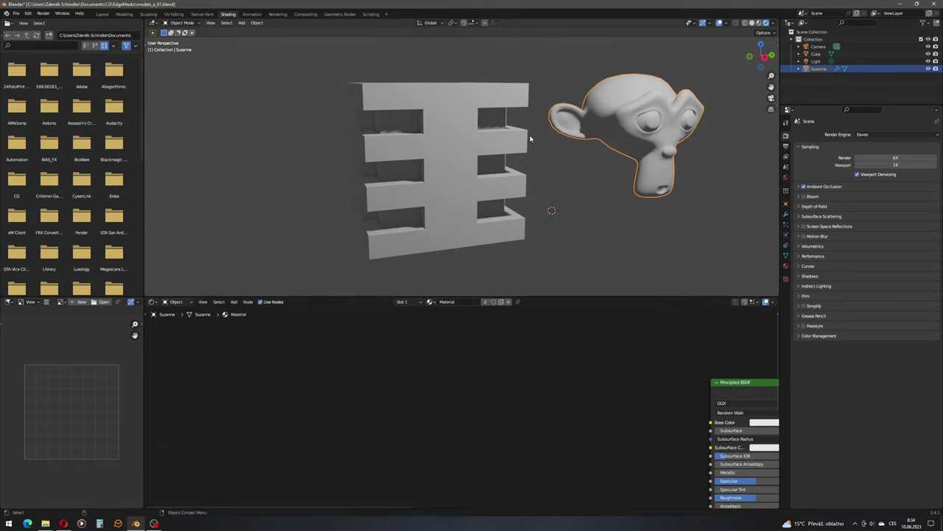
- Add a Geometry Nodes modifier to the cube and give it a new node group named StoreAttribute
click(477, 138)
click(786, 214)
click(811, 135)
click(803, 204)
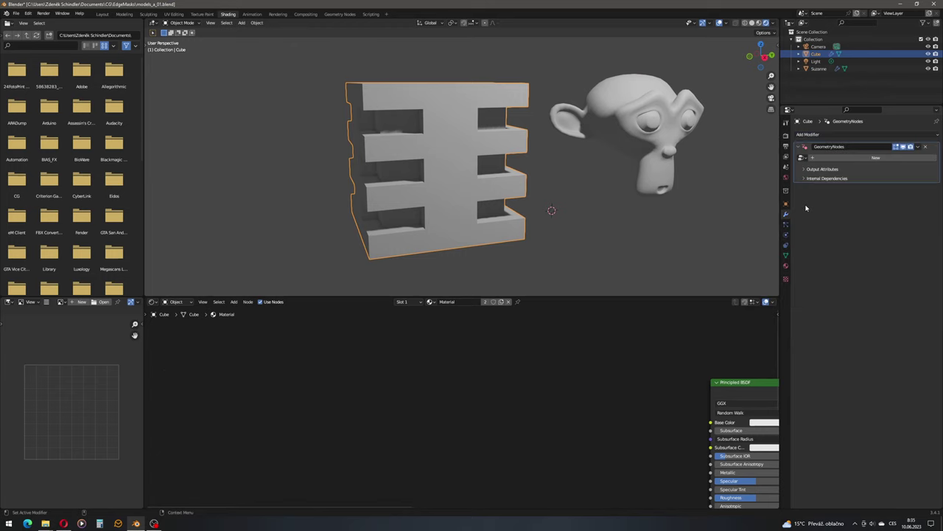
double_click(848, 159)
text(S)
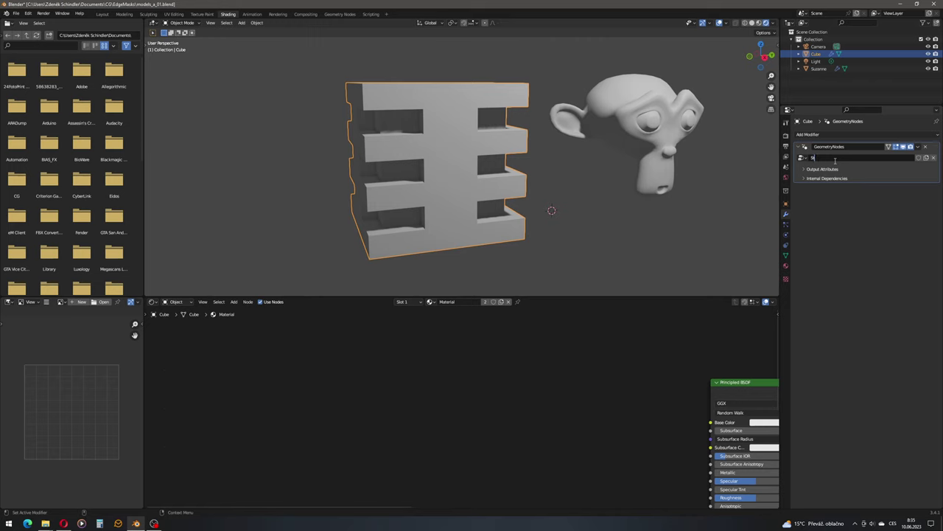
text(toreAttribute)
key(Return)
- Insert a Store Named Attribute node between Group Input and Group Output in the cube's geometry node tree
click(351, 15)
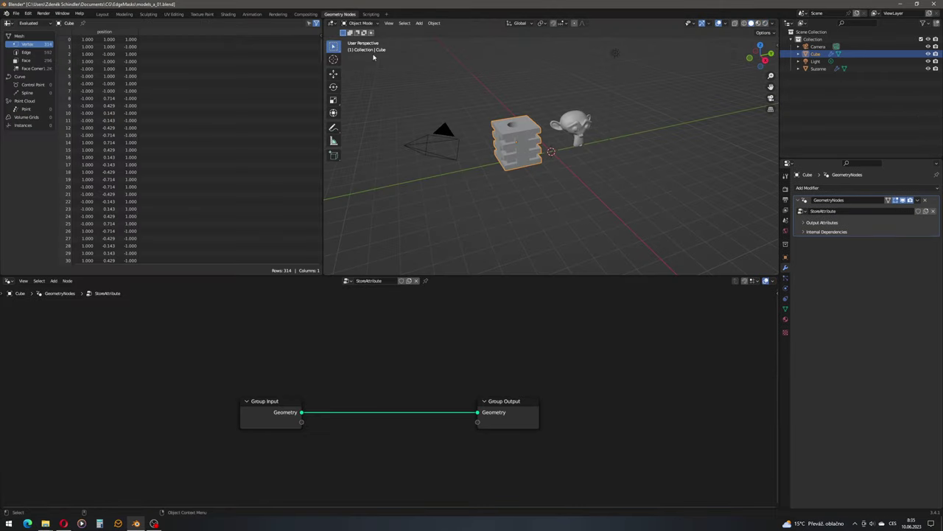
drag(277, 398, 291, 343)
click(53, 281)
click(62, 289)
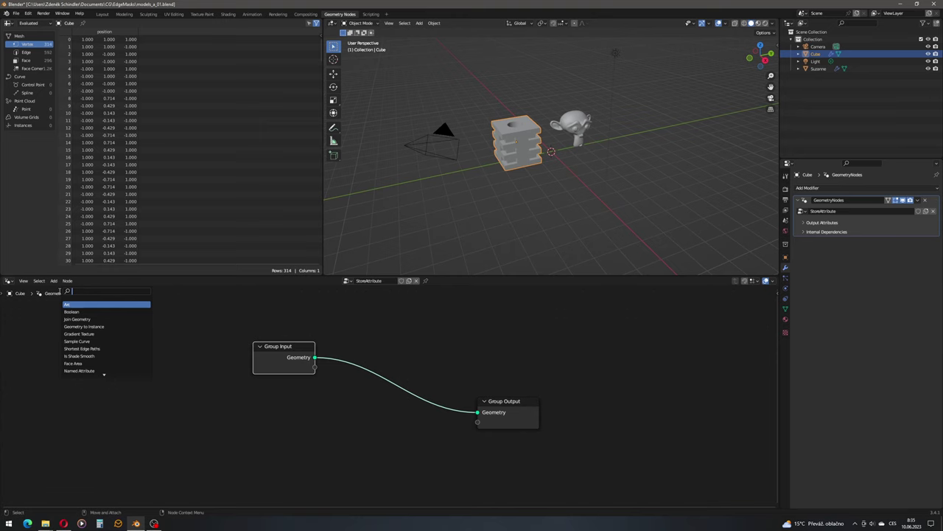
text(store)
key(Return)
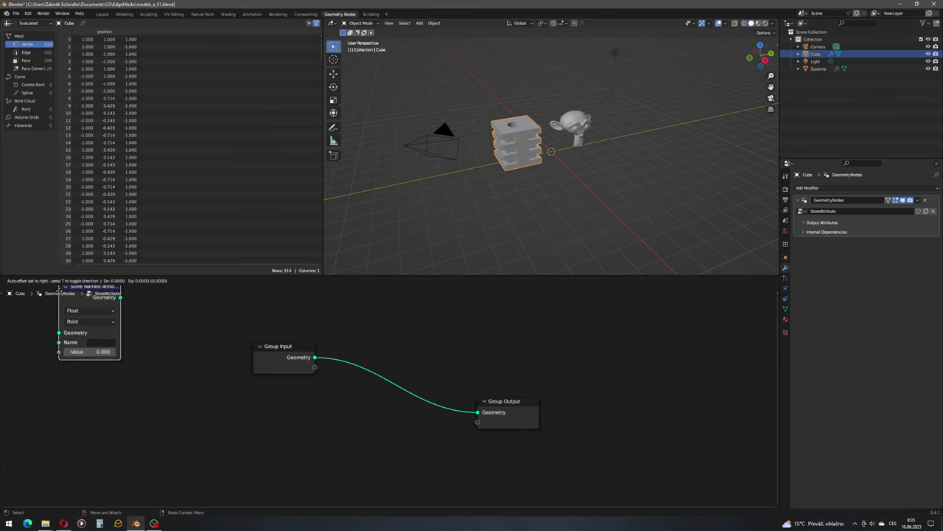
click(361, 348)
- Add an Edge Angle node and link its Signed Angle output to the Value of Store Named Attribute
click(54, 281)
click(59, 288)
text(edge)
key(Return)
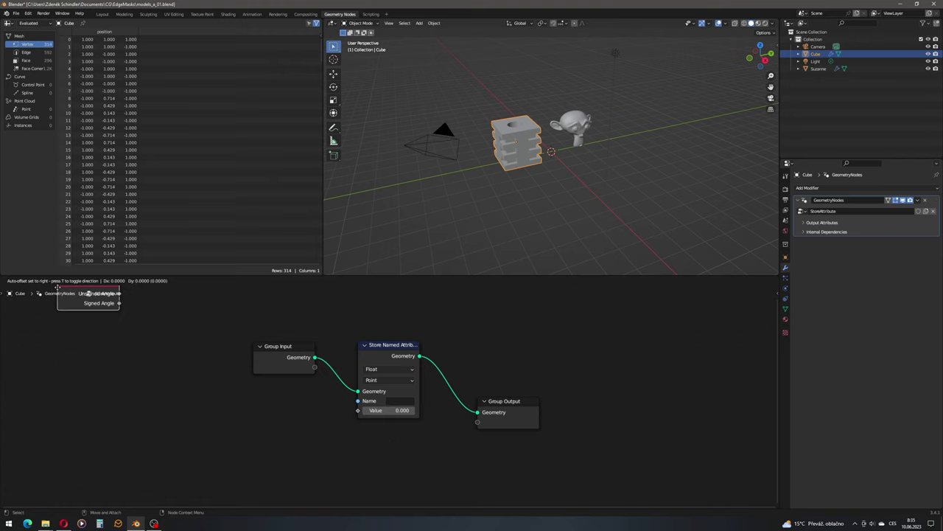
click(243, 403)
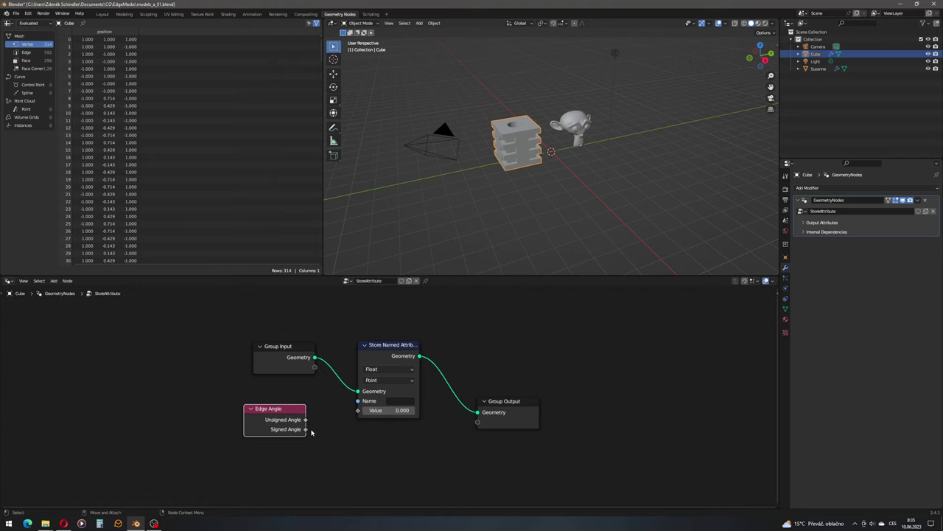
drag(306, 429, 358, 411)
- Name the stored attribute EdgeAngle
click(391, 399)
text(Ed)
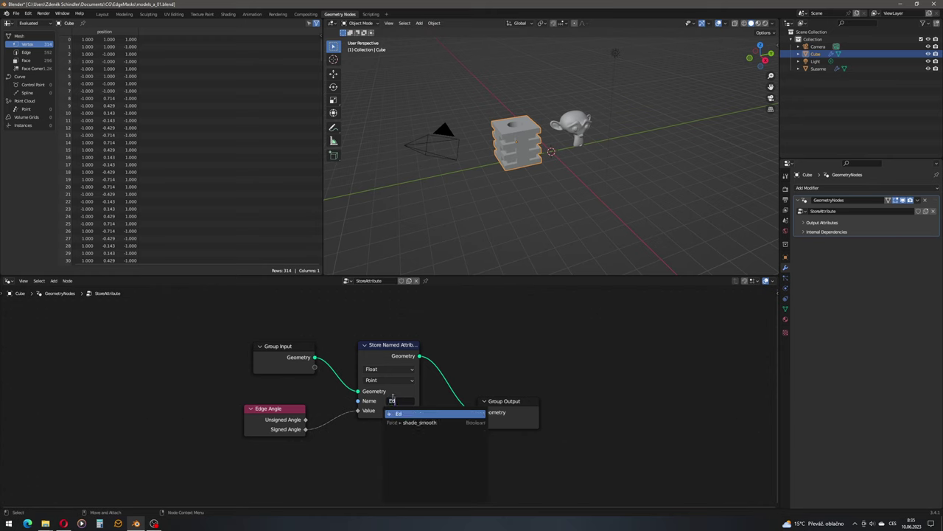
text(geAngle)
key(Return)
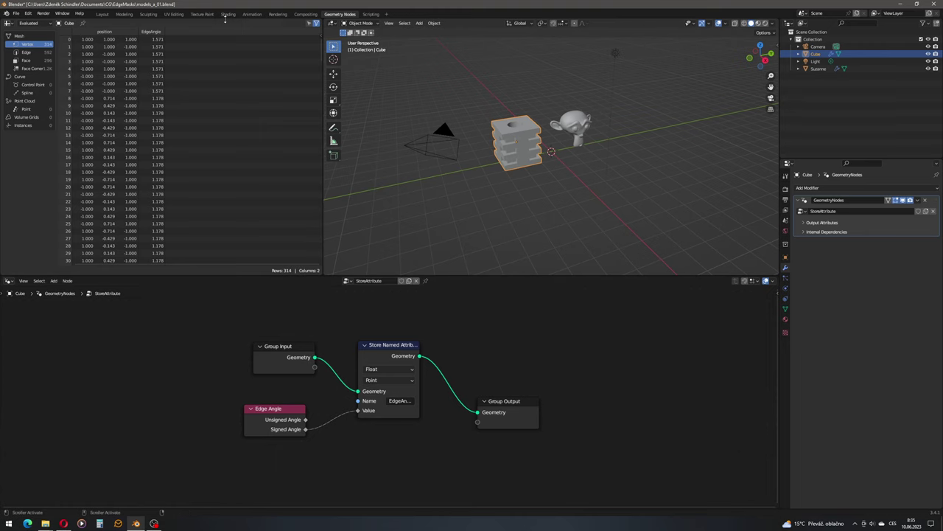
- Add a Geometry Nodes modifier to the monkey head and assign it the existing StoreAttribute node group
click(576, 131)
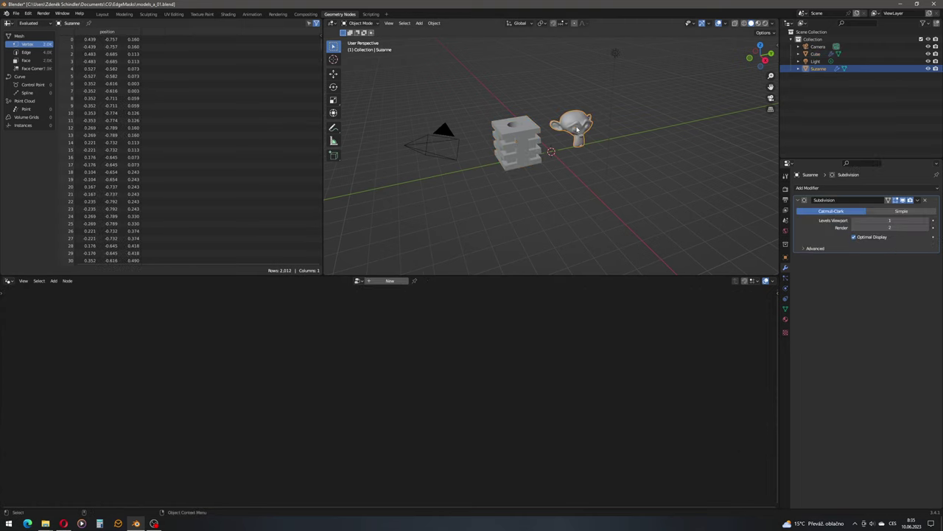
click(841, 189)
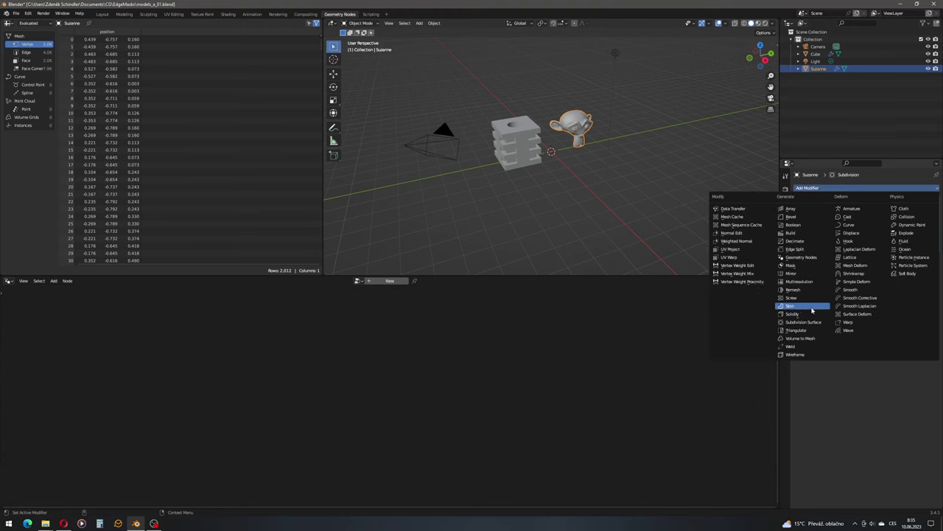
click(810, 260)
click(802, 270)
click(809, 281)
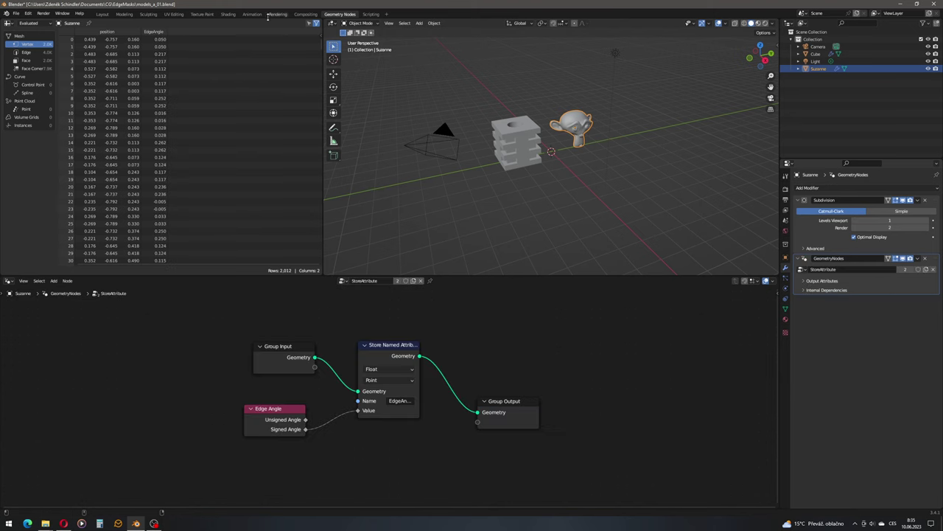
- Return to the Shading workspace and add an Attribute node to the cube's material beside the Principled BSDF
click(229, 14)
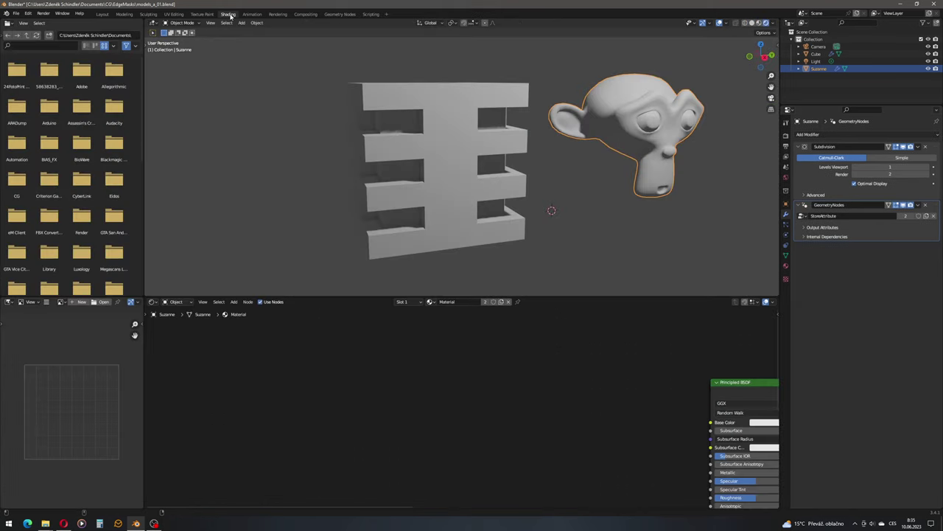
click(465, 241)
scroll(499, 371, down, 3)
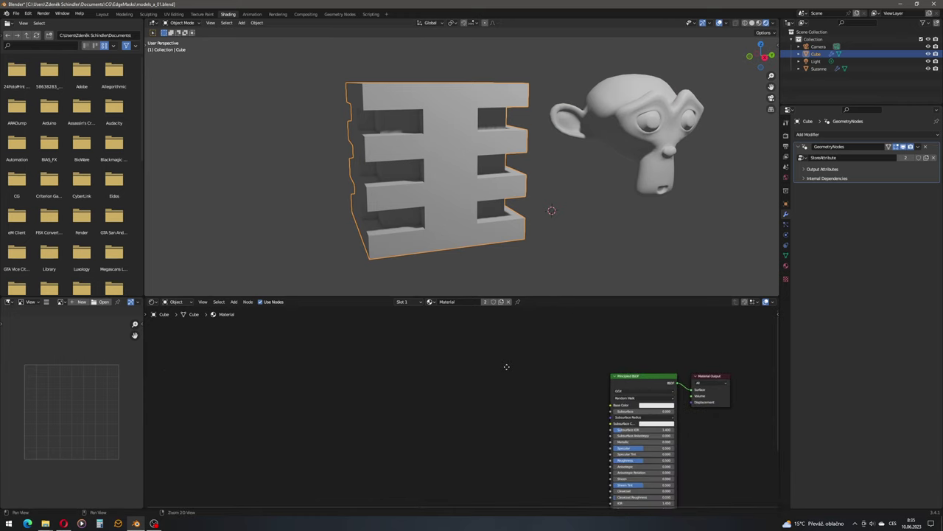
middle_drag(493, 355, 429, 327)
scroll(443, 350, up, 2)
click(234, 302)
click(240, 308)
text(att)
click(258, 321)
click(275, 356)
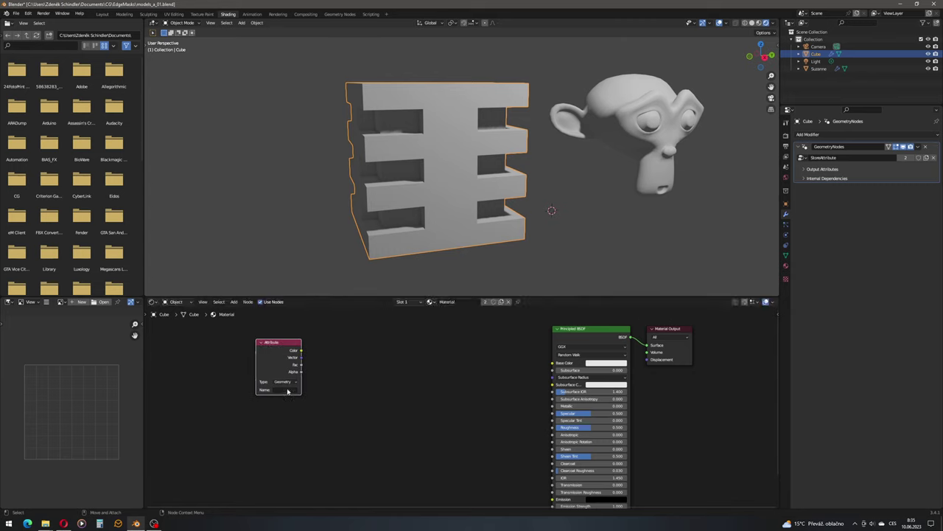
- Set the Attribute node's name to EdgeAngle and link its Fac output to the shader's Base Color
click(285, 389)
text(EdgeAngle)
key(Return)
drag(302, 364, 552, 362)
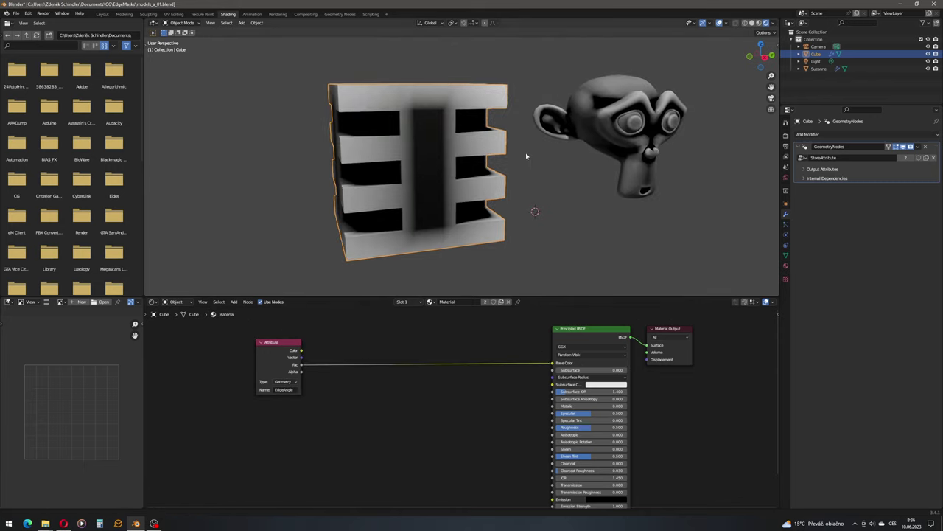
- Insert a Map Range node between the EdgeAngle Attribute node and the shader's Base Color
scroll(518, 150, up, 1)
scroll(485, 171, down, 1)
shift+middle_drag(477, 195, 483, 178)
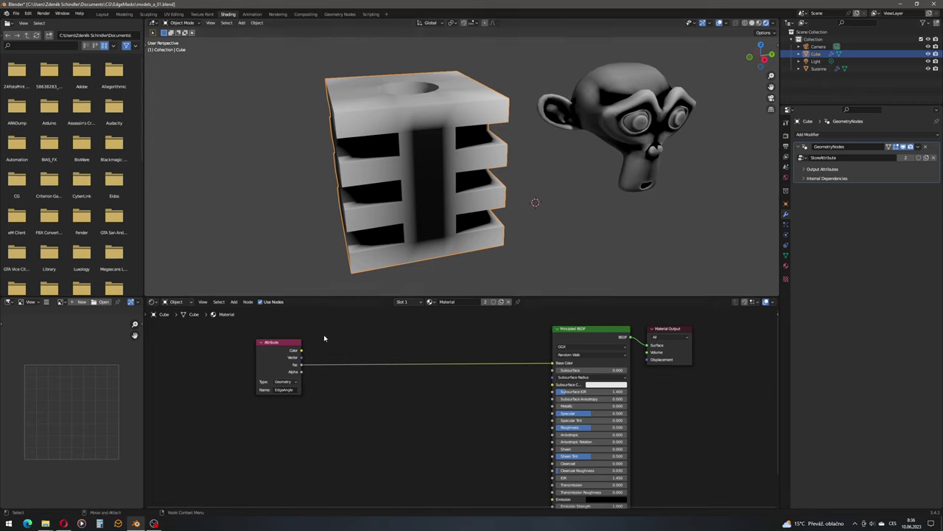
click(233, 301)
click(244, 310)
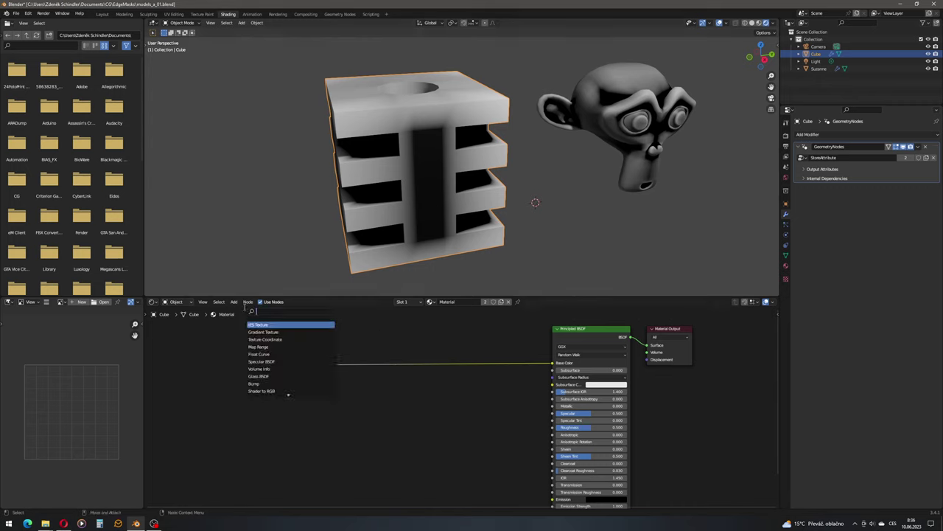
text(map)
click(258, 339)
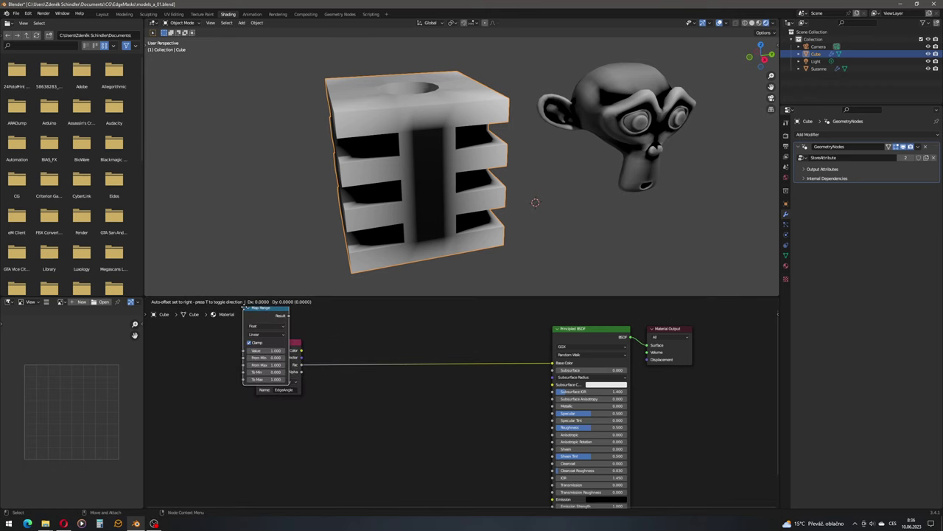
click(344, 325)
scroll(376, 381, up, 2)
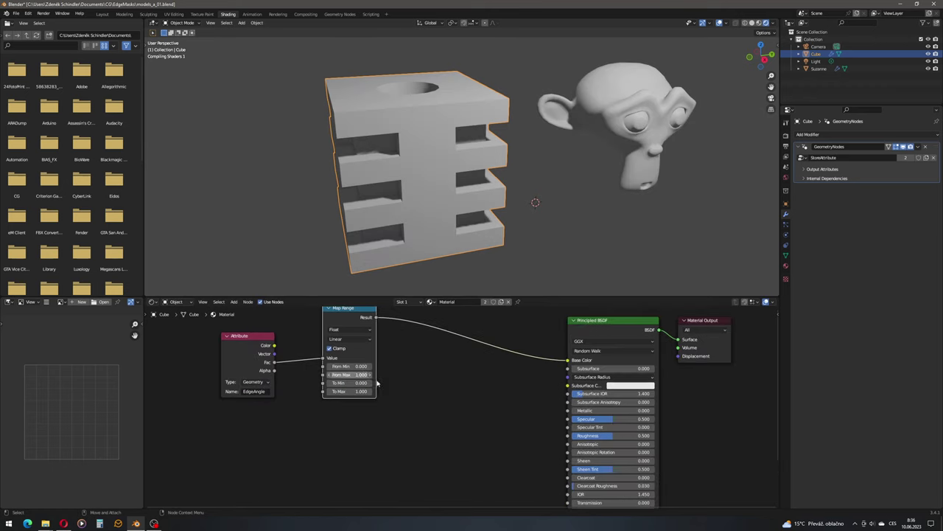
- Set the Map Range node's From Min to -0.01 and From Max to -1
click(370, 381)
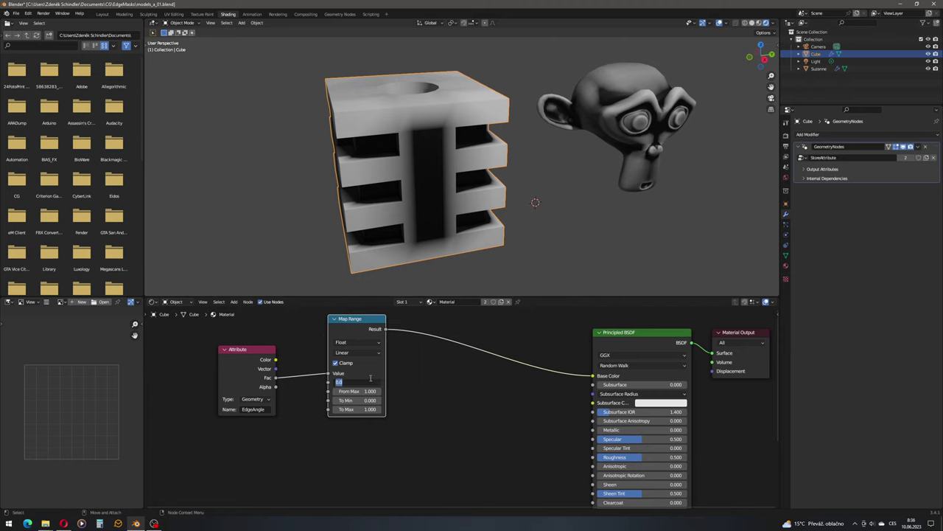
text(-0.01)
key(Return)
key(minus)
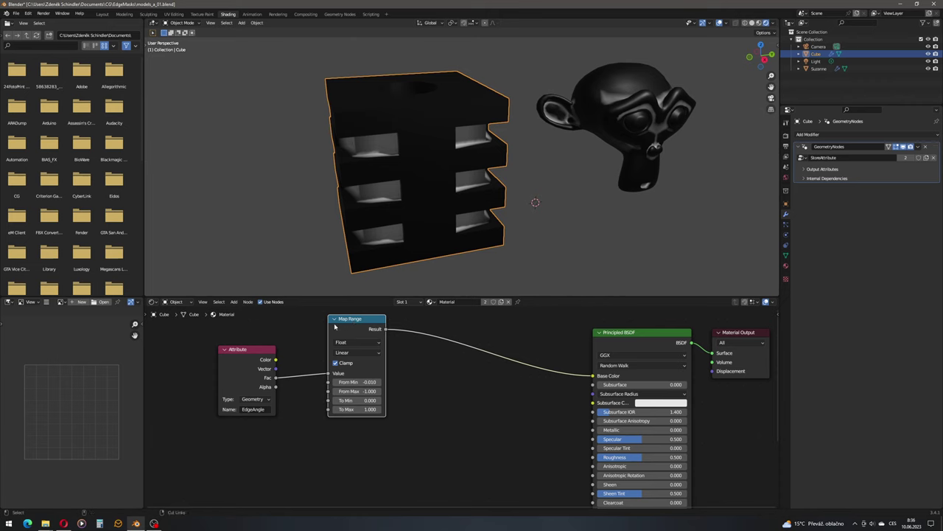
- Duplicate the Map Range node below the original and link the Attribute's Fac output to the copy's Value
key(shift+d)
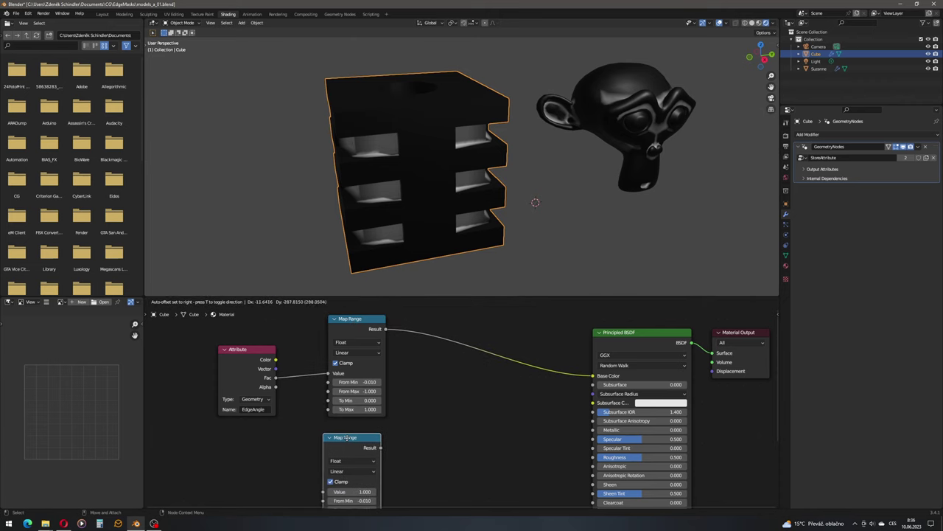
click(377, 432)
middle_drag(377, 432, 417, 372)
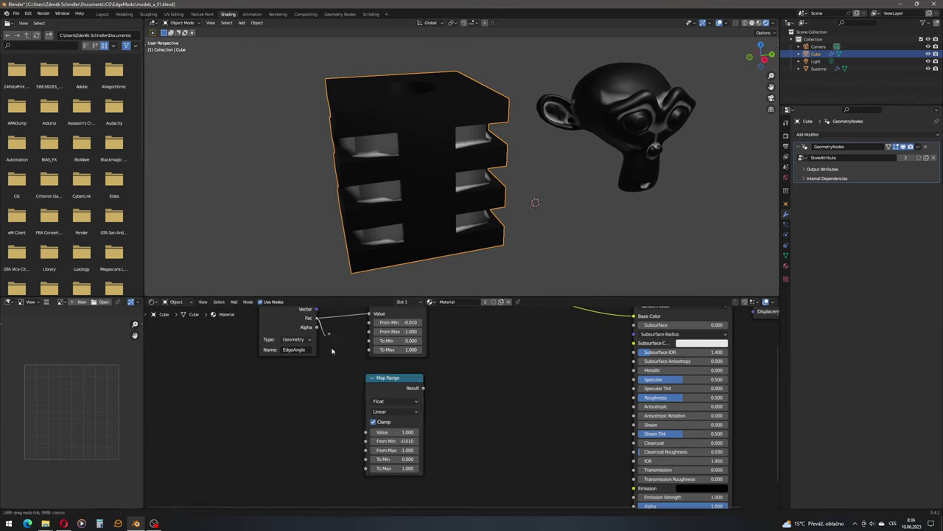
drag(318, 319, 365, 433)
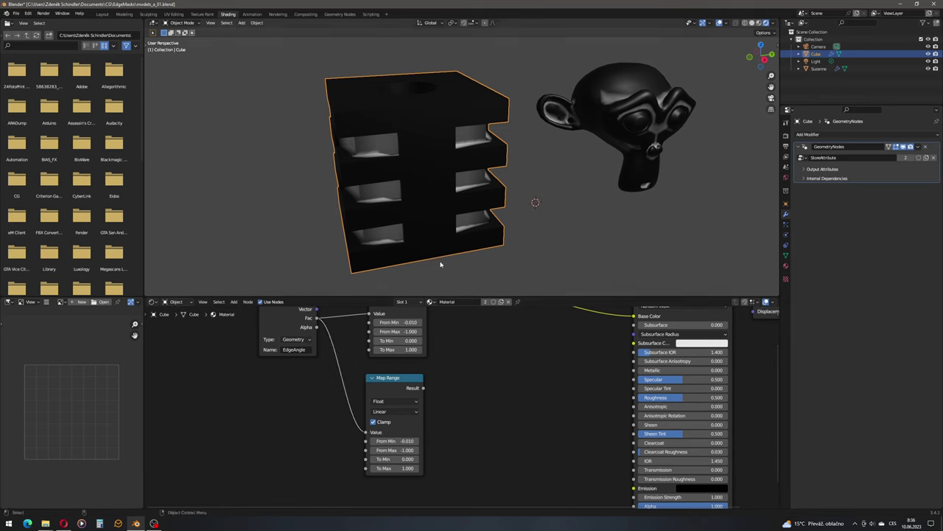
click(418, 440)
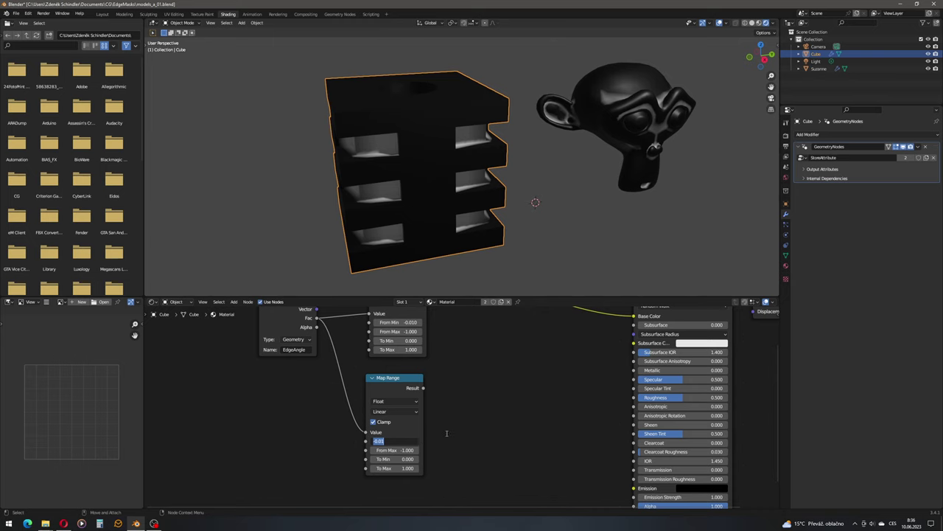
text(1)
key(Return)
click(394, 411)
key(Escape)
- Set the duplicated Map Range node's From Min to 0 and From Max to 1
click(403, 440)
text(0)
key(Return)
click(413, 450)
text(1)
key(Return)
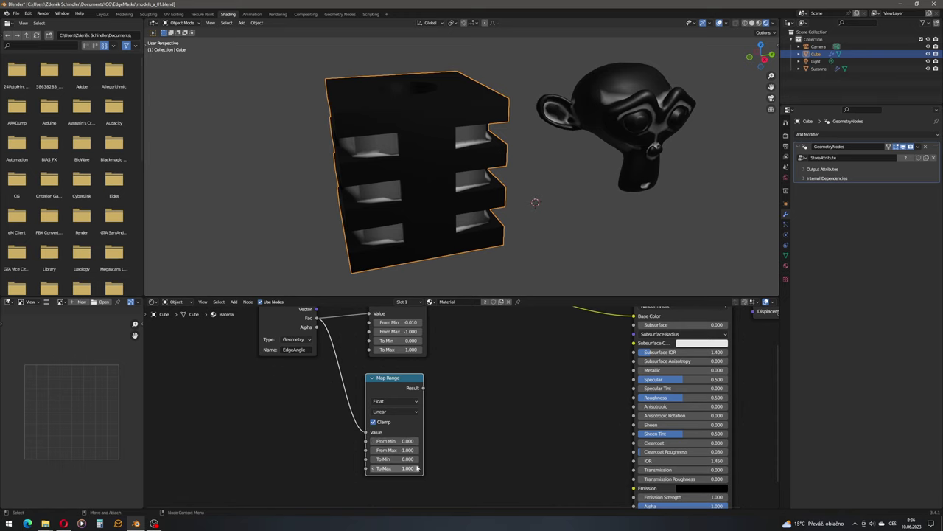
- Link the lower Map Range's Result to the shader's Base Color, comparing it against the upper Map Range's output
middle_drag(471, 386, 446, 421)
drag(398, 423, 610, 352)
middle_drag(505, 417, 552, 399)
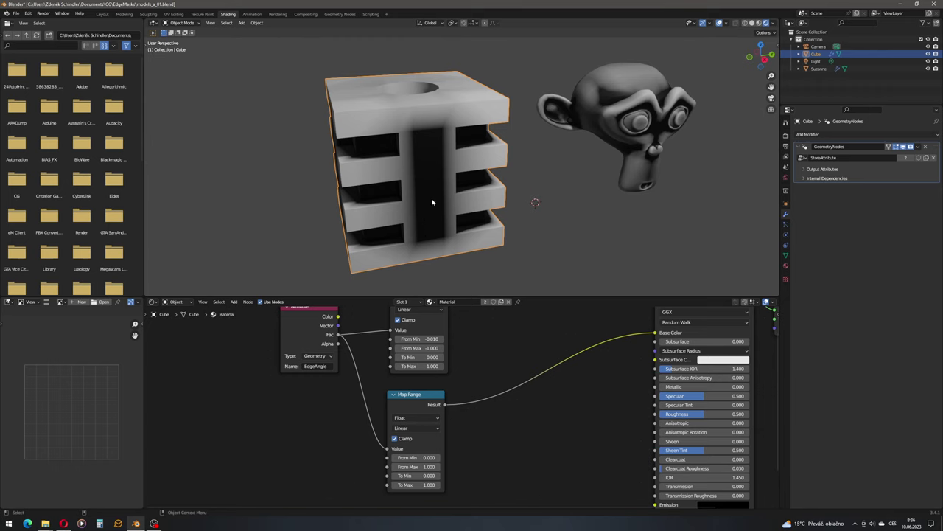
middle_drag(501, 384, 453, 427)
drag(399, 330, 607, 376)
drag(396, 447, 607, 377)
- Insert a Math node between the lower Map Range and the shader's Base Color
click(233, 302)
click(240, 309)
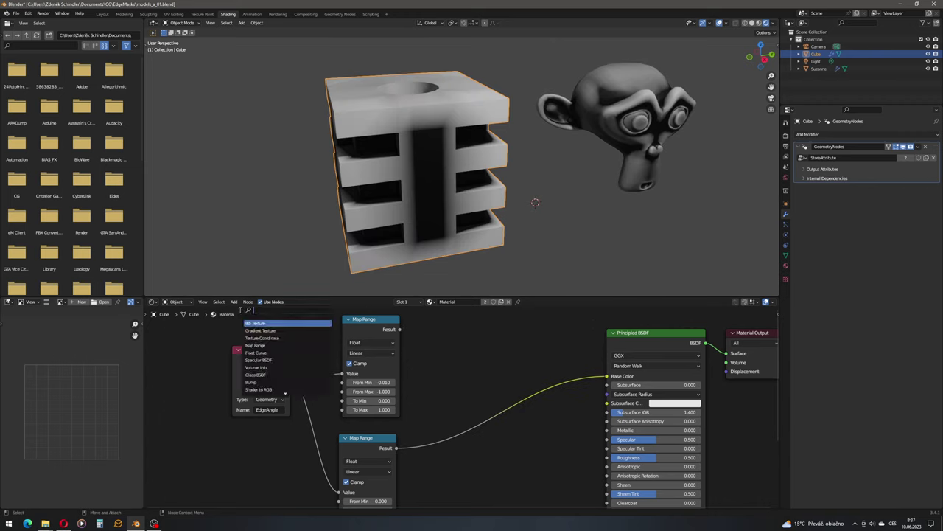
text(mat)
key(Return)
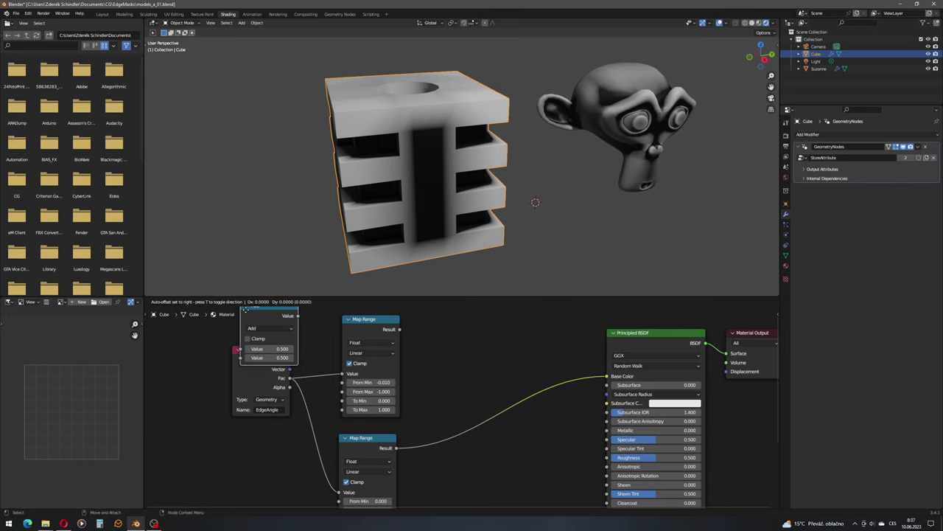
click(431, 419)
- Change the Math node's operation to Power with an Exponent of 1.8
click(455, 434)
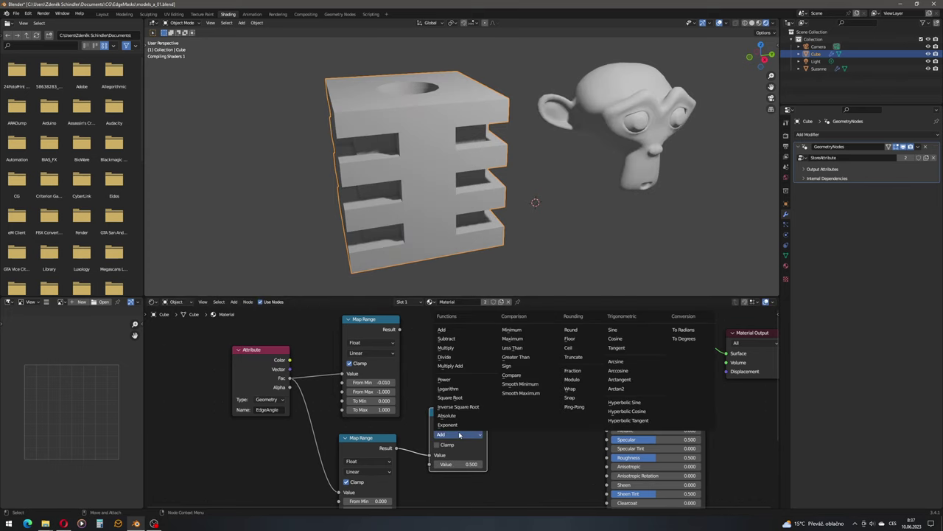
click(459, 383)
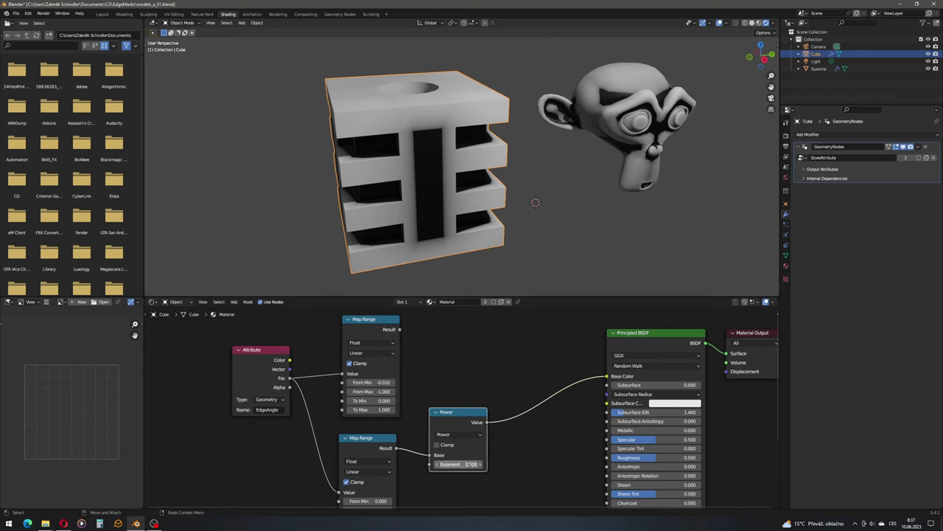
mouse_move(470, 464)
mouse_down()
mouse_move(516, 464)
mouse_move(455, 464)
mouse_move(524, 464)
mouse_move(490, 464)
mouse_up()
- Try a different To Max value on the lower Map Range node and reset it to 1
middle_drag(452, 476, 458, 428)
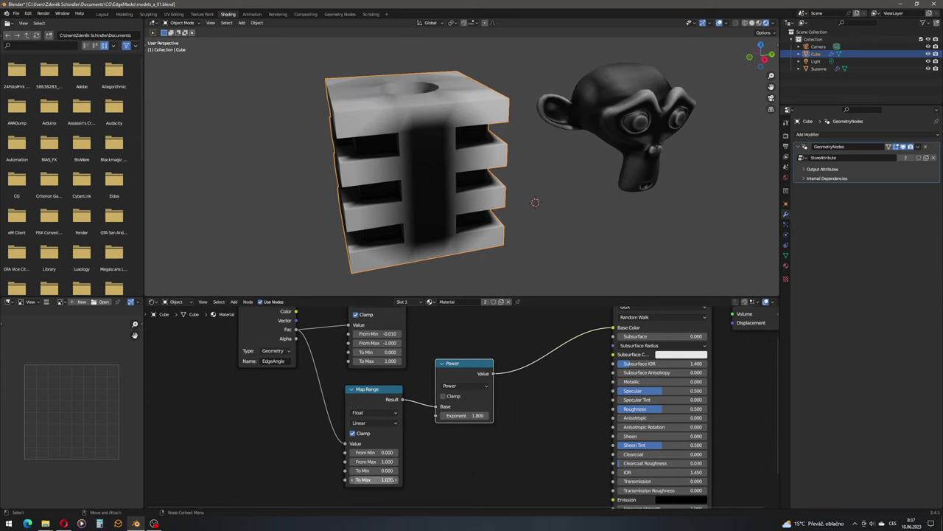
mouse_move(387, 479)
mouse_down()
mouse_move(439, 479)
mouse_move(401, 479)
mouse_move(411, 479)
mouse_up()
click(385, 479)
text(1)
key(Return)
- Duplicate the Power node, wire the copy between the upper Map Range and Base Color, and set its Exponent to 0.8
middle_drag(451, 381, 431, 429)
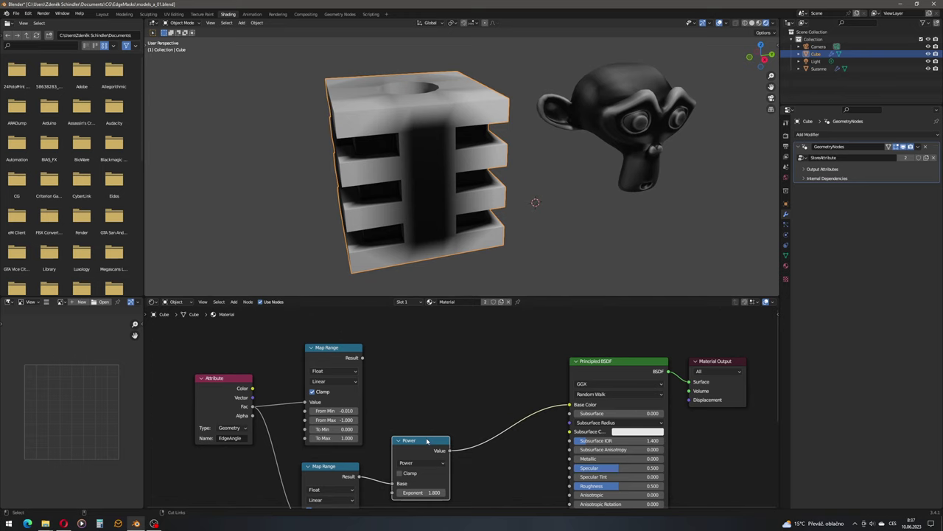
key(shift+d)
click(418, 329)
drag(361, 357, 392, 372)
drag(449, 340, 570, 404)
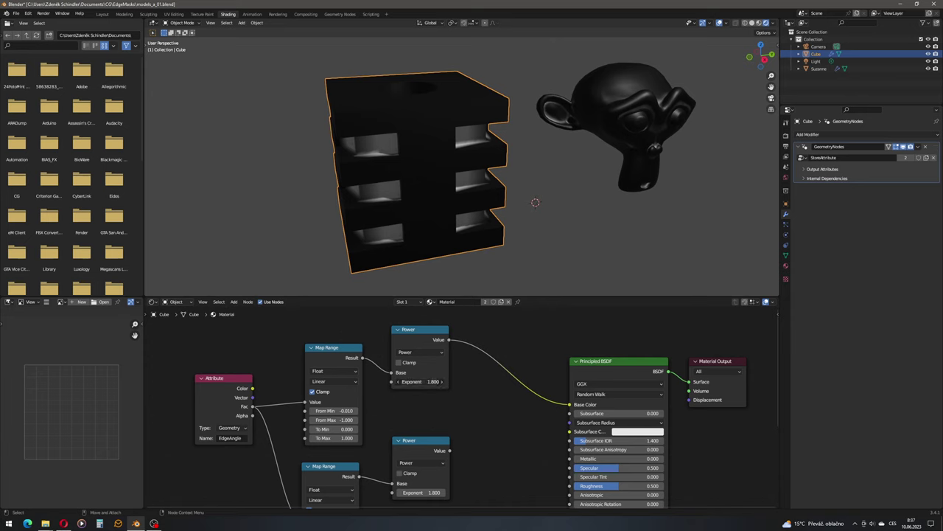
mouse_move(420, 381)
mouse_down()
mouse_move(439, 381)
mouse_move(361, 381)
mouse_move(429, 381)
mouse_up()
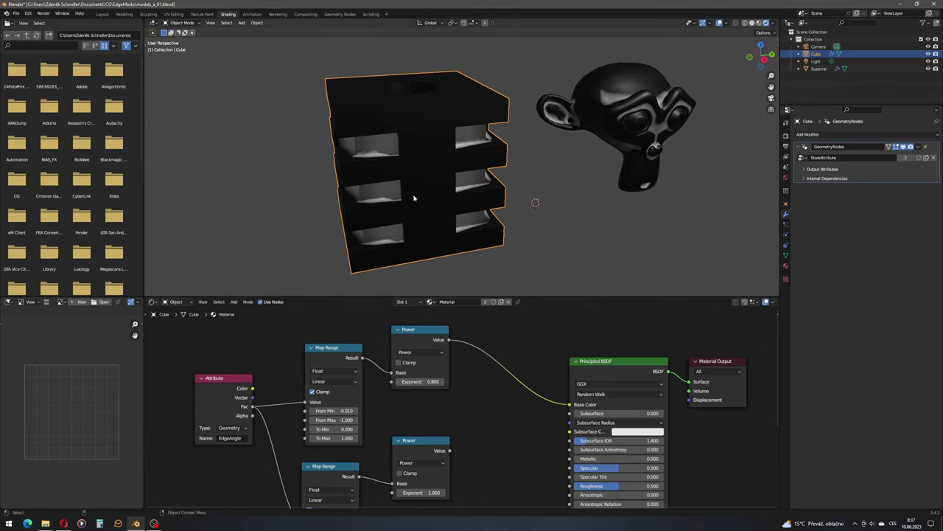
- Add a Bevel modifier to the cube above the GeometryNodes modifier and set its Amount to 0.005 m
click(843, 134)
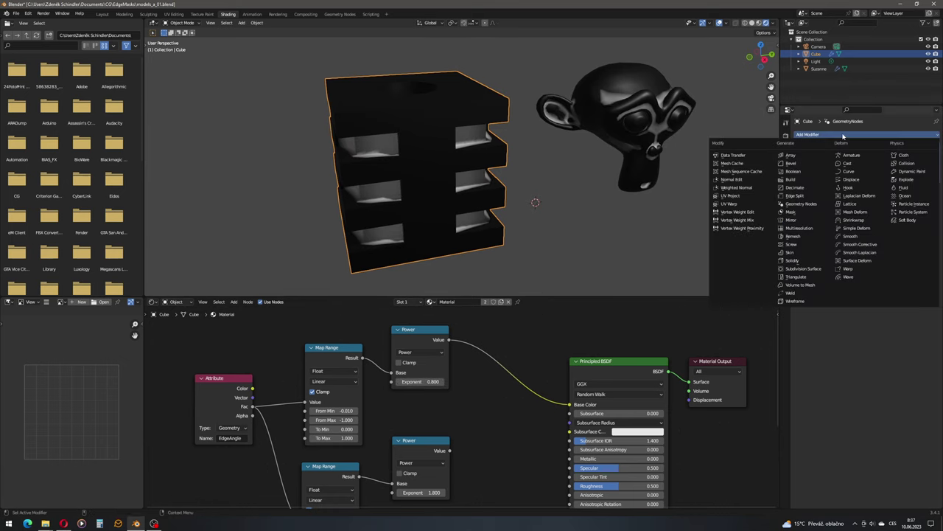
click(808, 164)
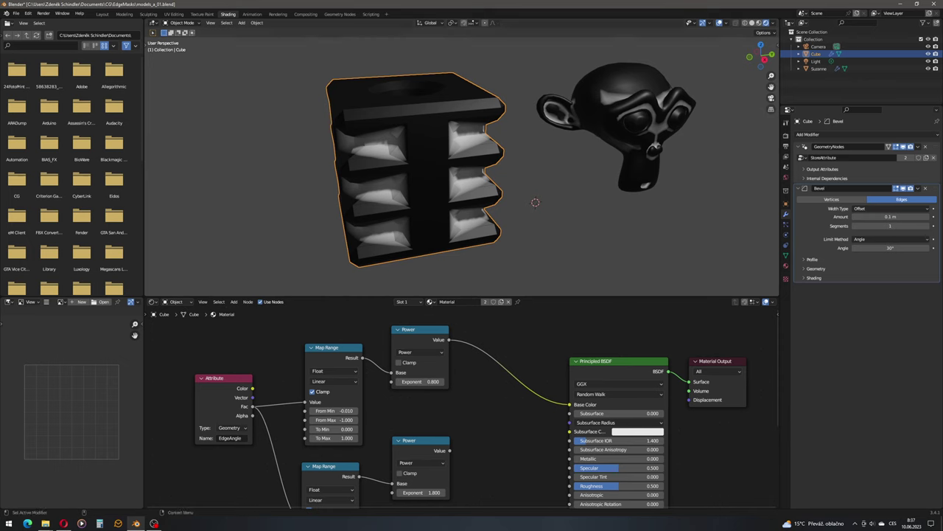
drag(936, 189, 928, 149)
click(893, 174)
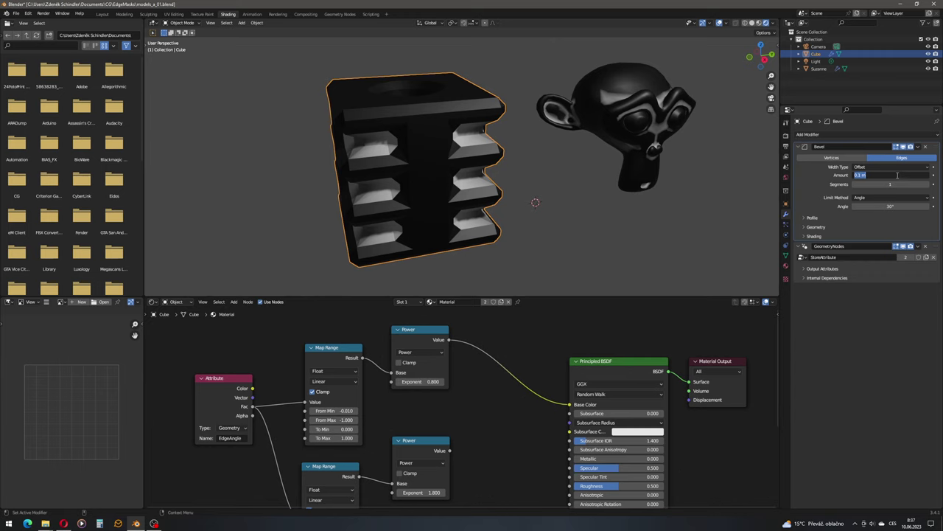
text(0.005)
key(Return)
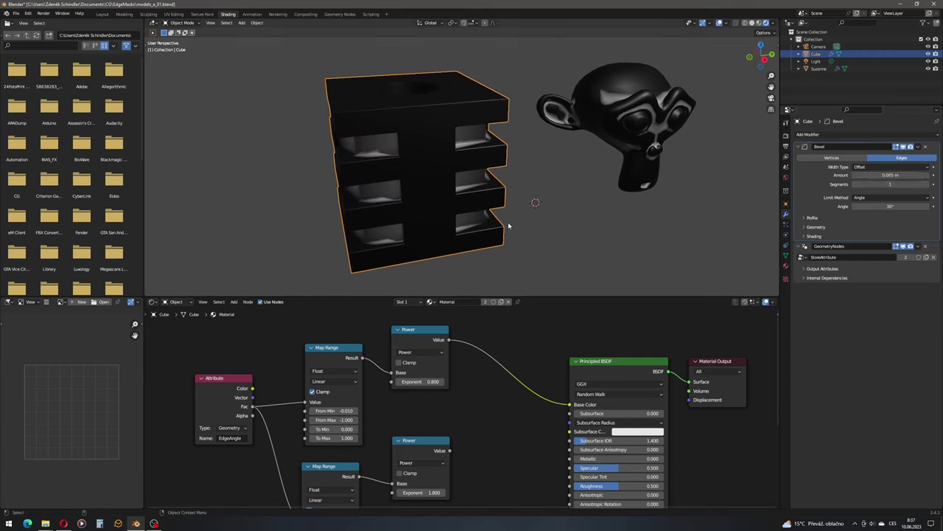
- Link the lower Power node to Base Color and give the Bevel modifier 2 segments and a profile Shape of 0.75
drag(449, 450, 569, 404)
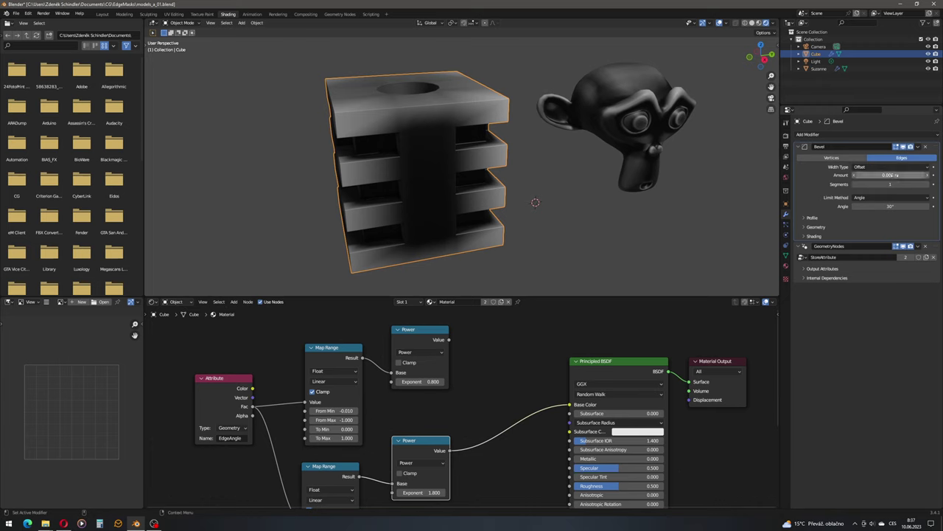
click(928, 184)
click(812, 217)
click(900, 235)
text(0.75)
key(Return)
- Increase the Bevel modifier's Amount to 0.038 m to widen the edge mask on the cube
scroll(413, 122, up, 8)
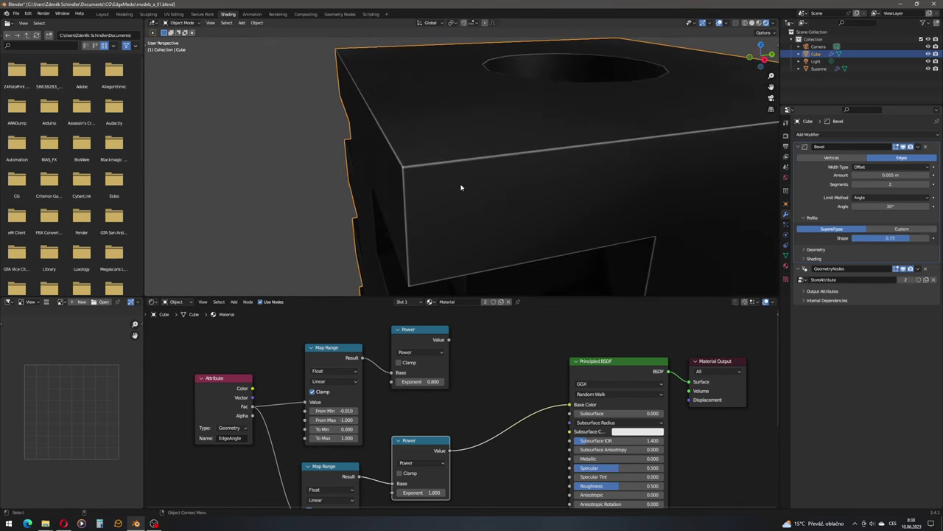
middle_drag(524, 185, 459, 189)
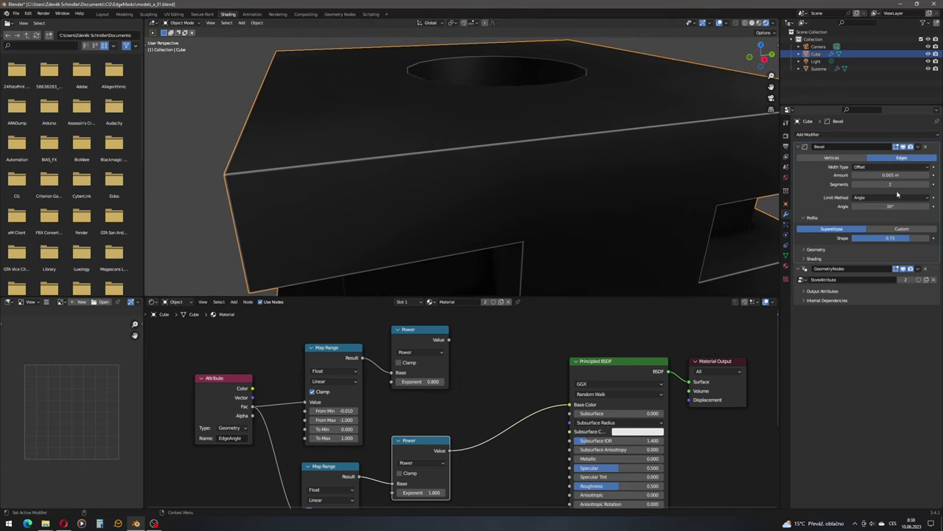
drag(894, 175, 929, 175)
scroll(586, 204, down, 5)
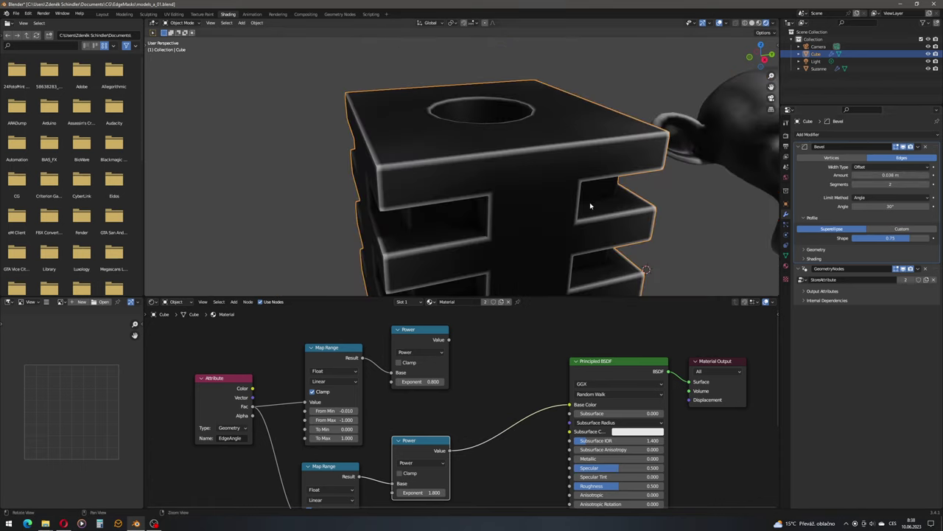
middle_drag(558, 156, 496, 115)
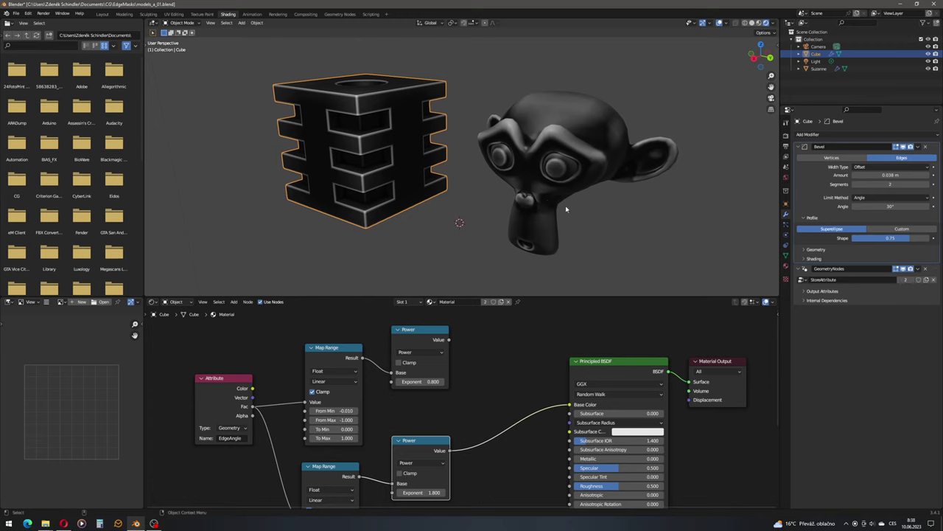
middle_drag(529, 240, 482, 196)
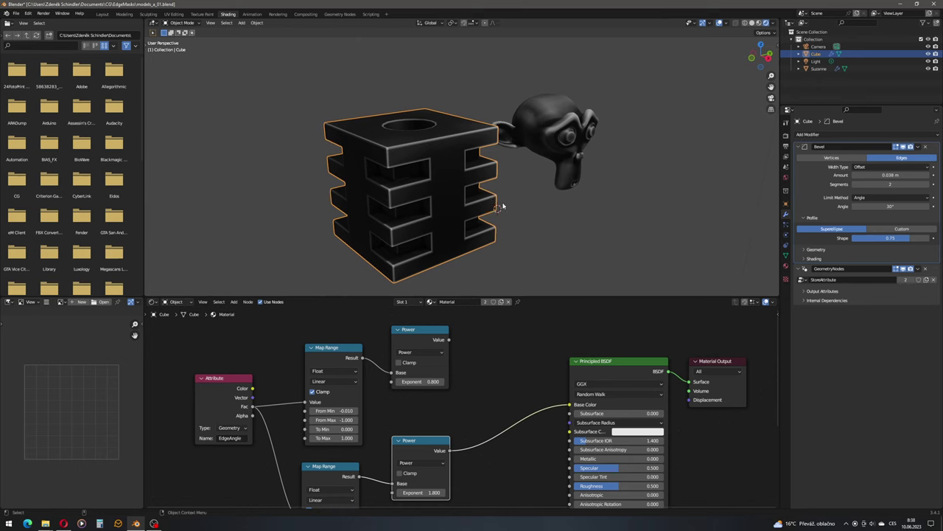
scroll(469, 367, down, 3)
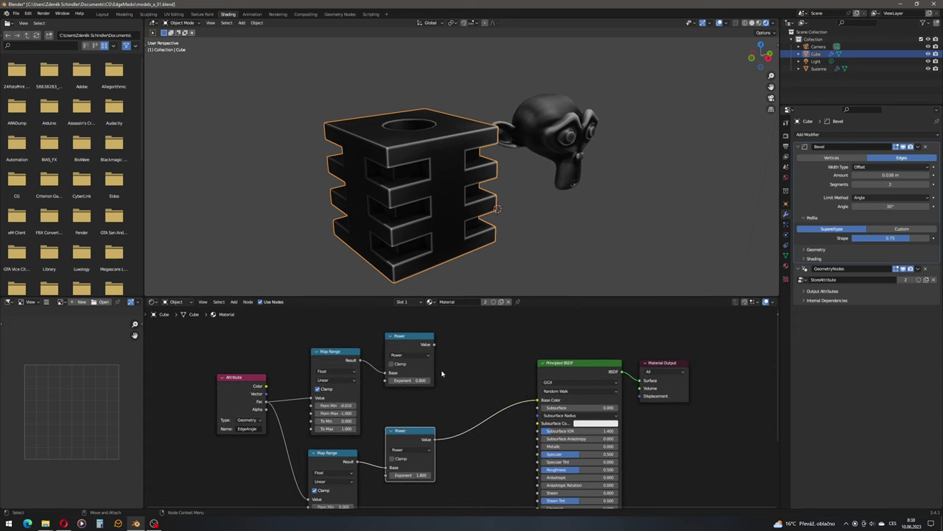
middle_drag(425, 374, 484, 329)
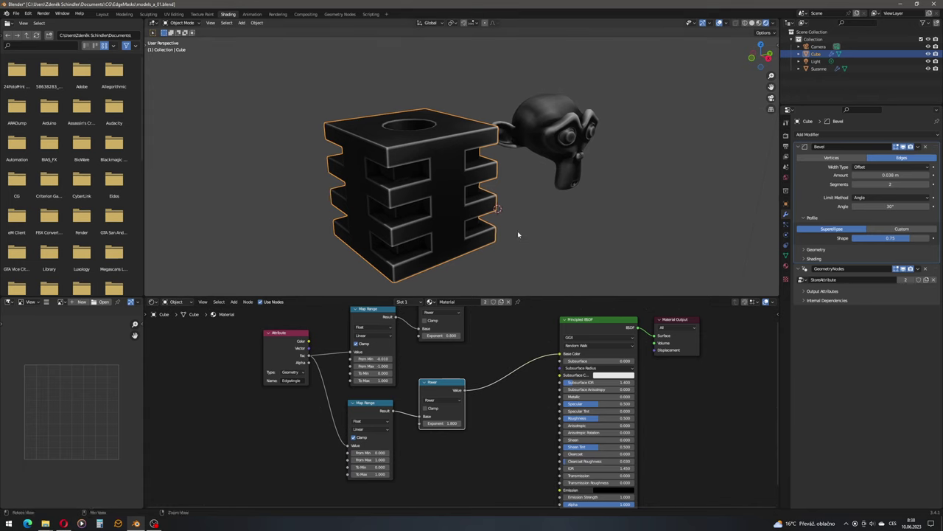
mouse_move(517, 235)
middle_down()
mouse_move(501, 231)
mouse_move(528, 233)
middle_up()
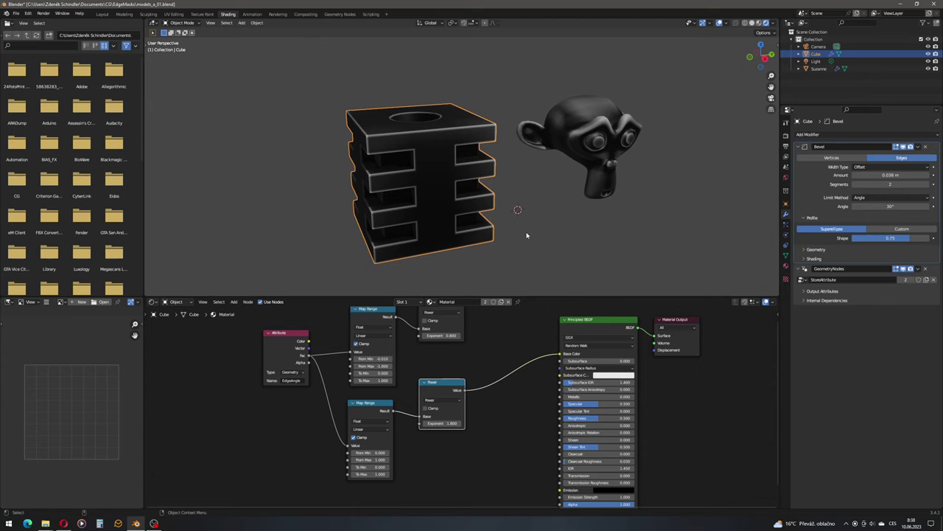